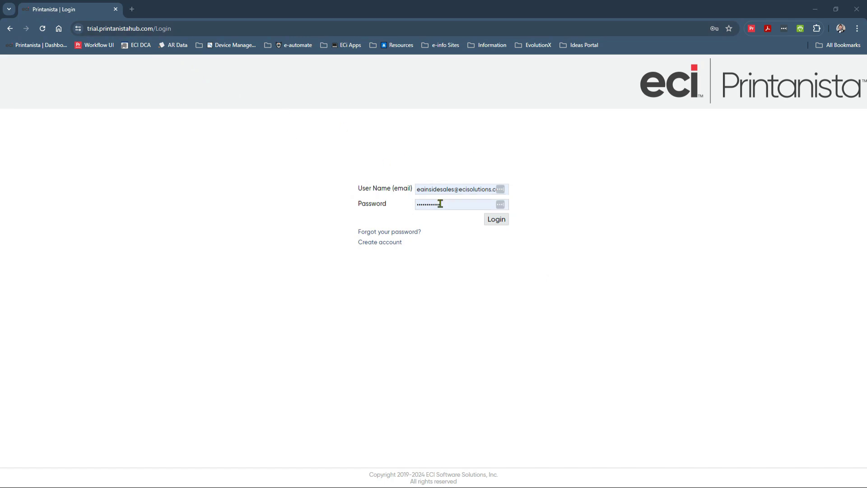
# Step: Log in, untick 'Show tutorial on next login', then page through and close the welcome tutorial
pyautogui.click(502, 222)
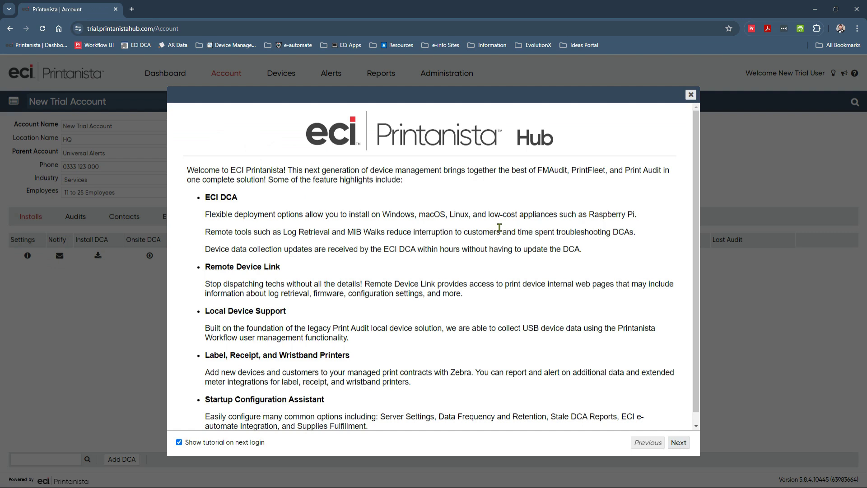
pyautogui.click(189, 443)
pyautogui.click(679, 444)
pyautogui.click(679, 444)
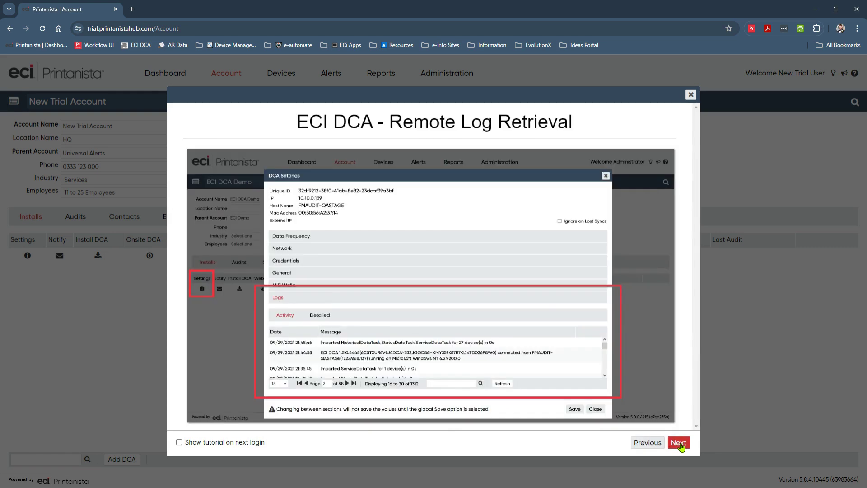
pyautogui.click(680, 443)
pyautogui.click(679, 444)
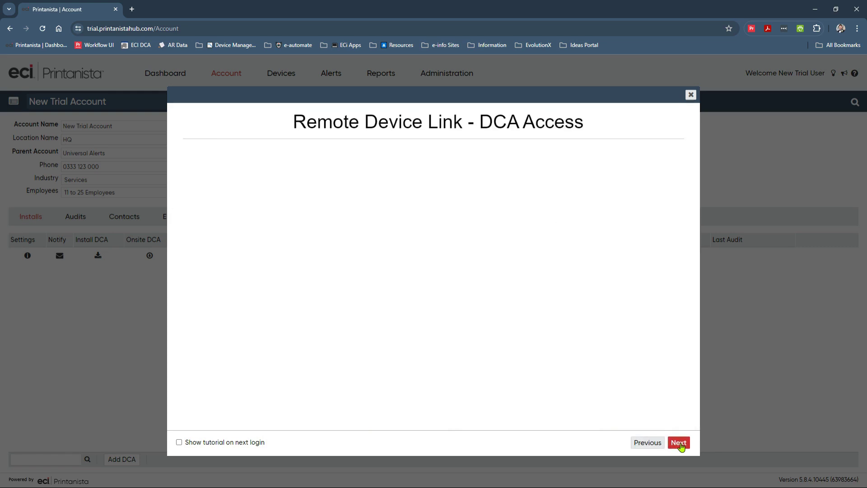
pyautogui.click(679, 443)
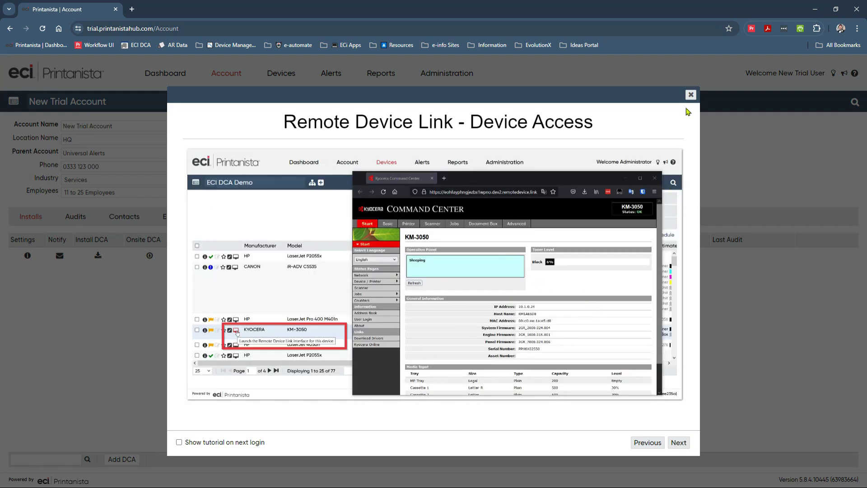
pyautogui.click(691, 95)
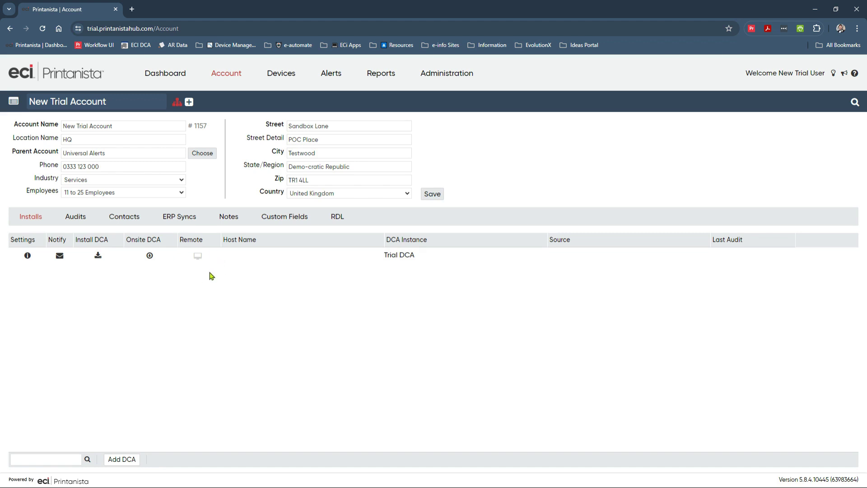
# Step: Replace the Trial DCA's IPv4 entry with ranges 10.0.32.1-254 and 10.1.32.1-254, then save
pyautogui.click(27, 256)
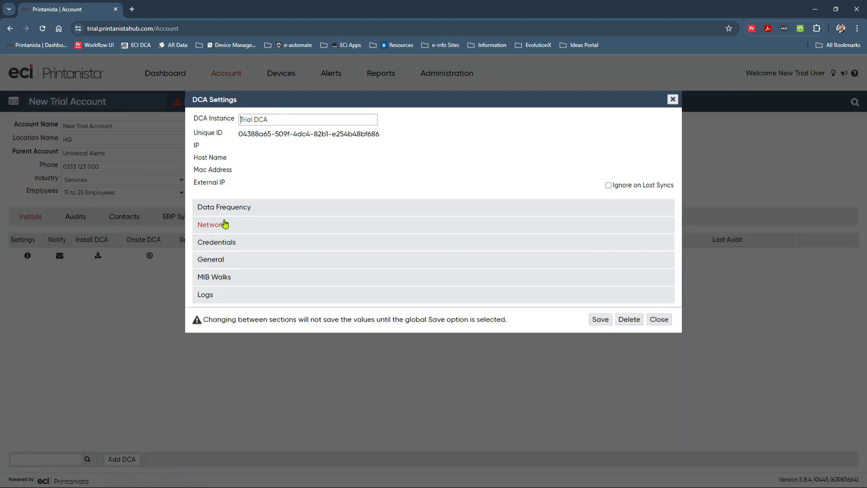
pyautogui.click(224, 207)
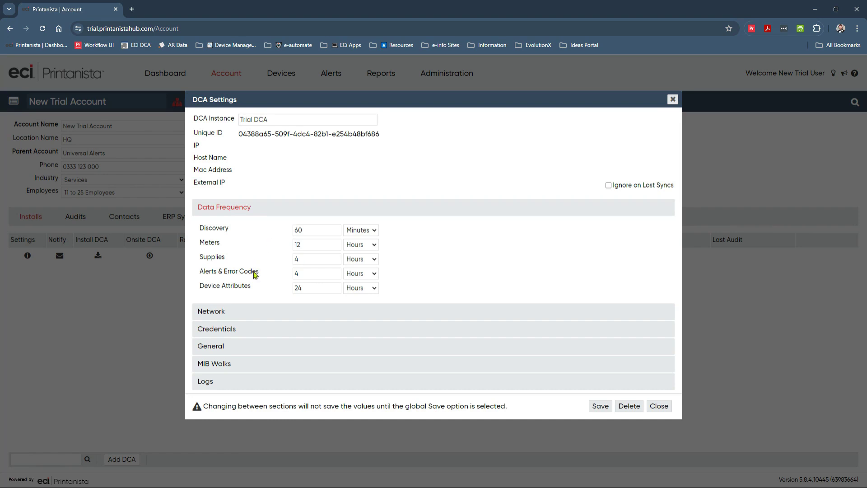
pyautogui.click(233, 312)
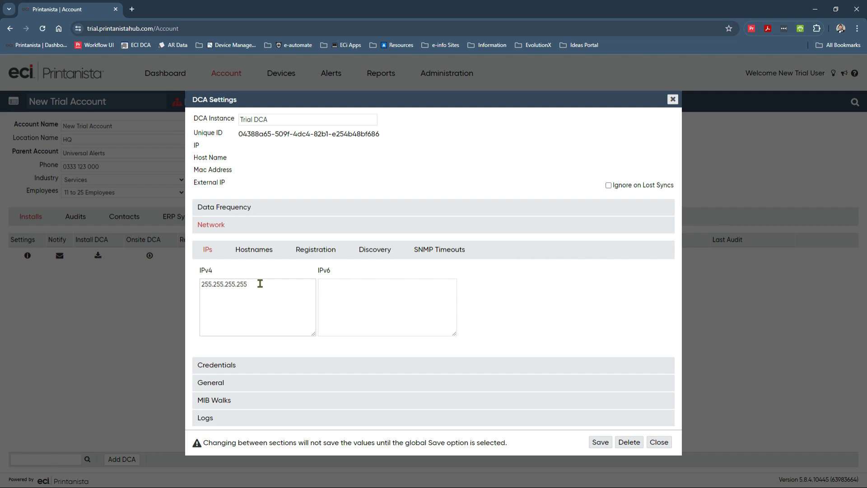
pyautogui.moveTo(261, 284); pyautogui.dragTo(176, 289)
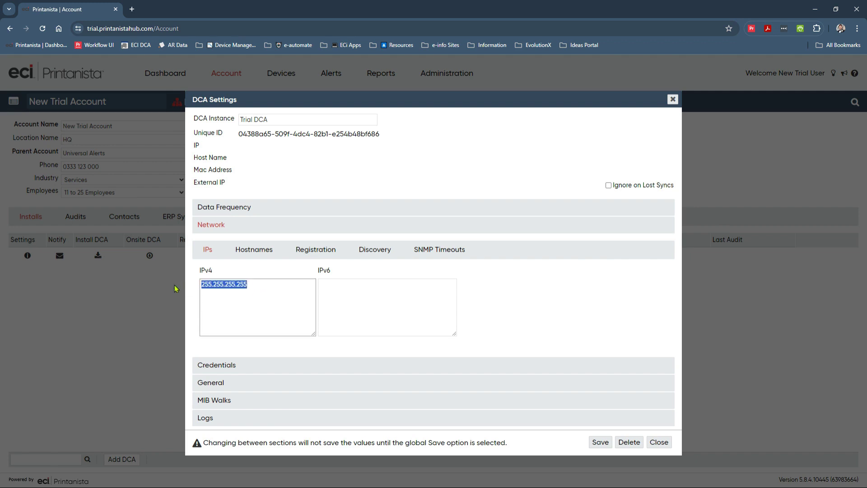
pyautogui.write('10.0.32.1-254')
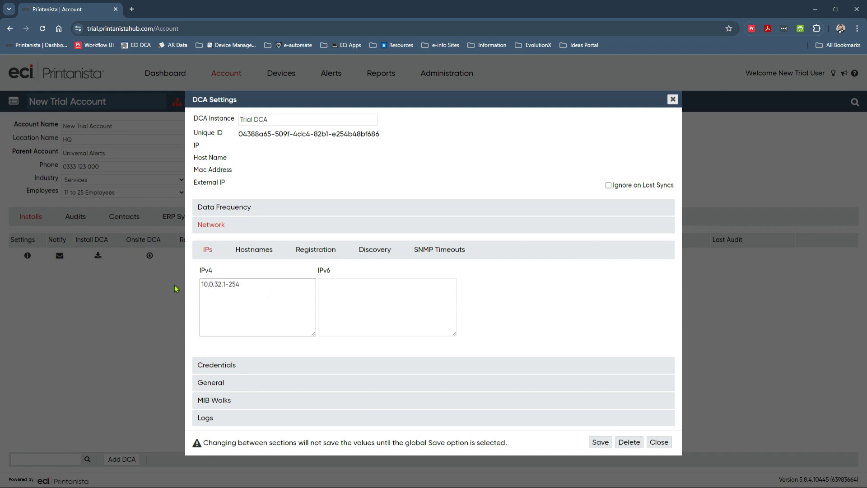
pyautogui.press('Return')
pyautogui.write('10.1.32.1-254')
pyautogui.click(605, 444)
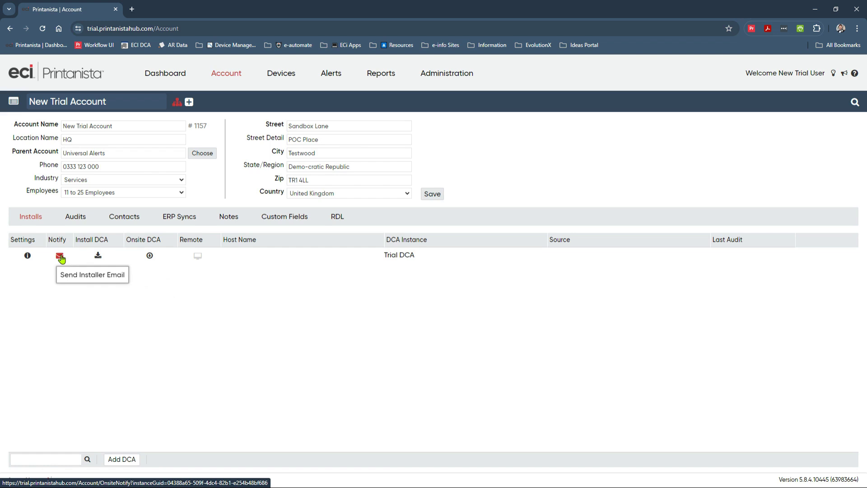
# Step: Look over the Mac, Linux and Raspberry Pi tabs, then download the Windows ECI DCA installer
pyautogui.click(98, 256)
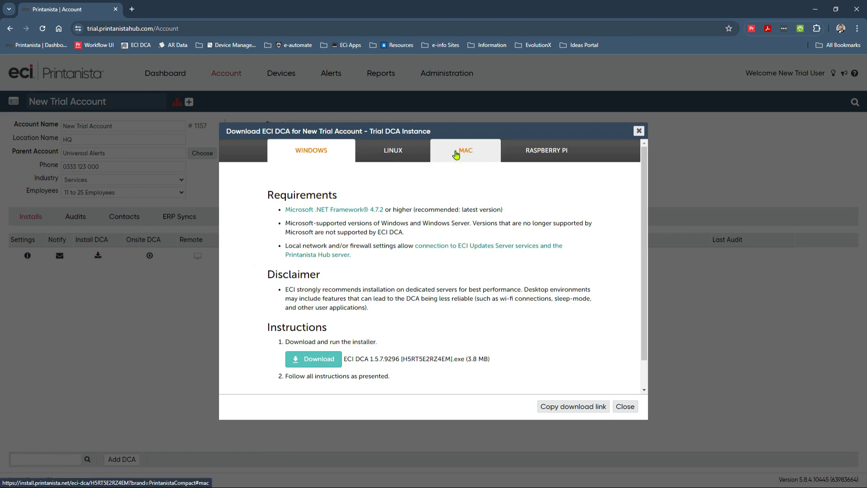
pyautogui.click(452, 154)
pyautogui.click(416, 155)
pyautogui.click(544, 152)
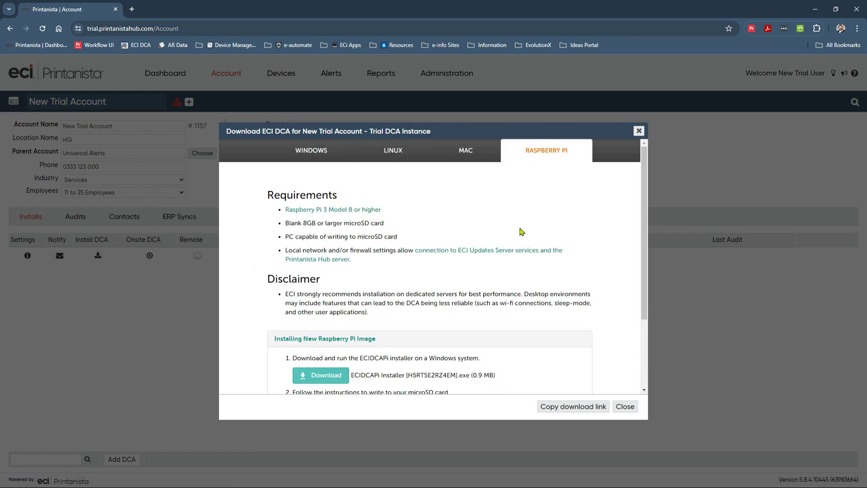
pyautogui.click(305, 160)
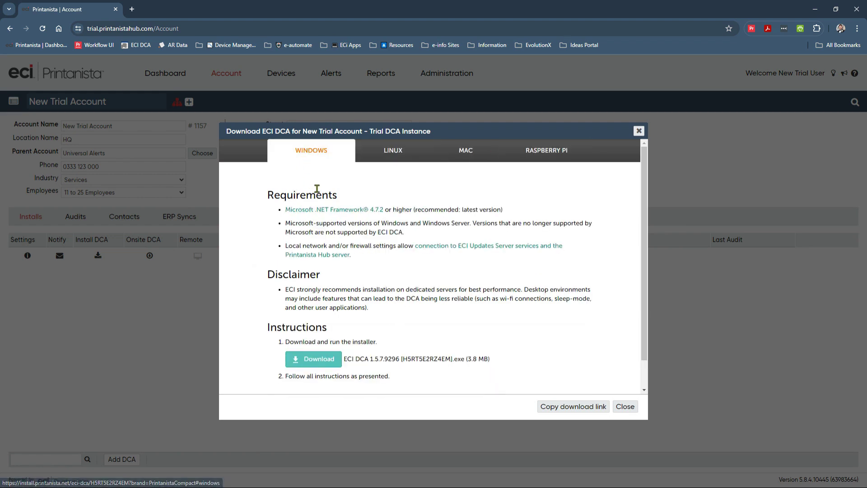
pyautogui.click(325, 360)
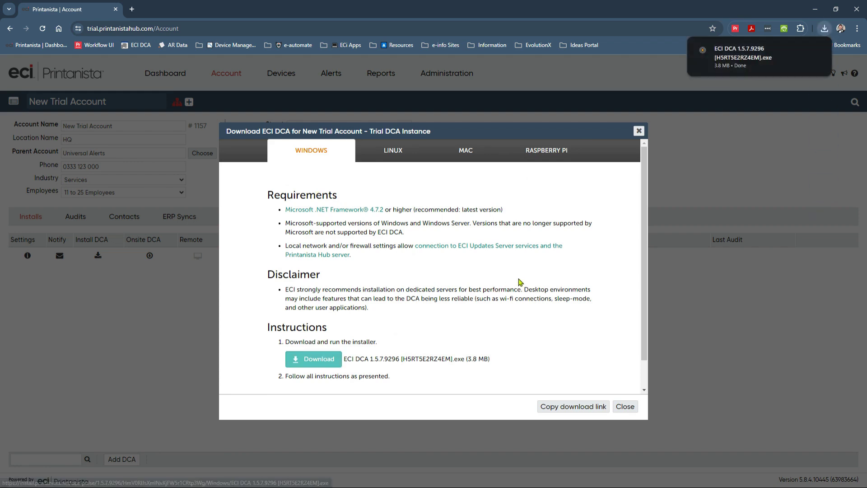
# Step: Run ECI DCA Setup to Ready to Install, cancel and confirm exit, then close the download dialog
pyautogui.click(761, 57)
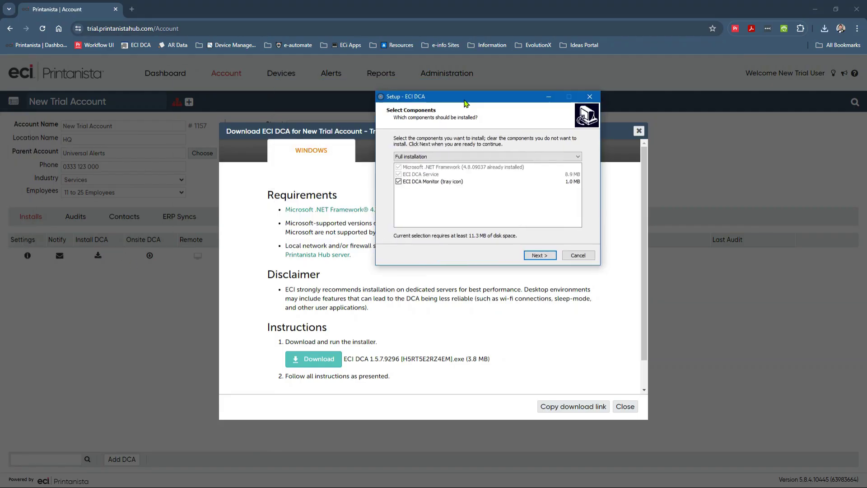
pyautogui.click(546, 256)
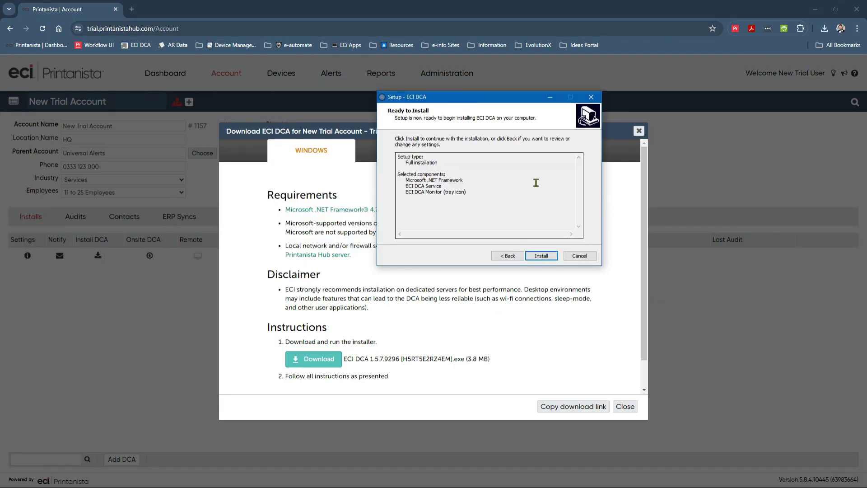
pyautogui.click(579, 255)
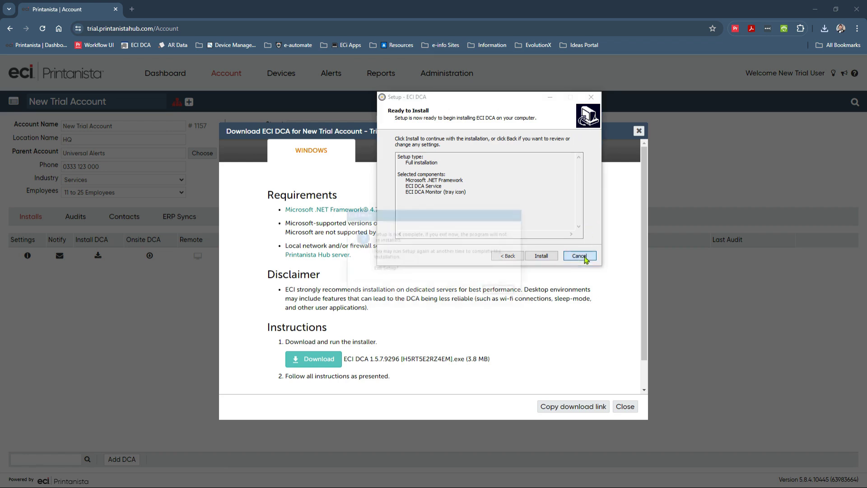
pyautogui.press('Return')
pyautogui.click(626, 406)
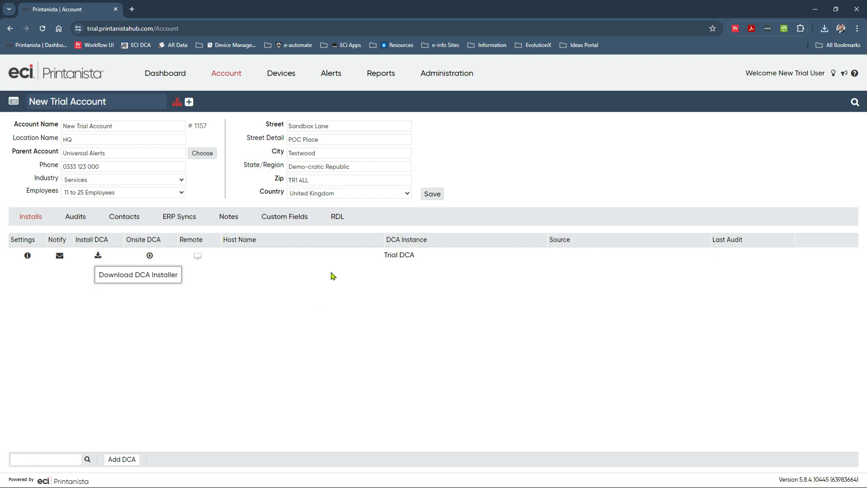
# Step: Open AR Data at 10.32.1.110 in a new tab, start registration and enter the Printanista server
pyautogui.click(135, 10)
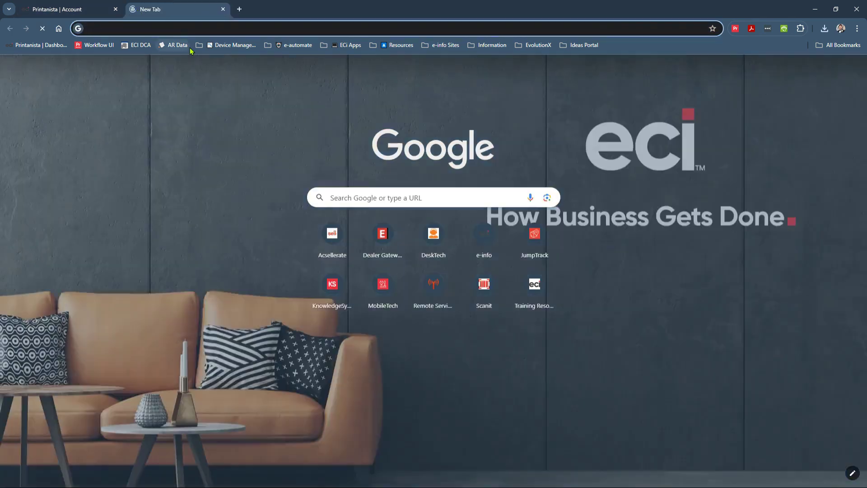
pyautogui.click(174, 45)
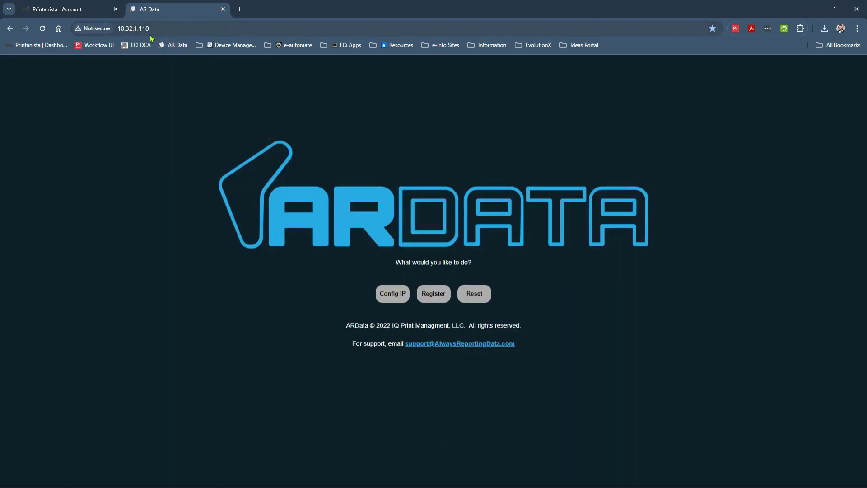
pyautogui.click(433, 290)
pyautogui.click(453, 295)
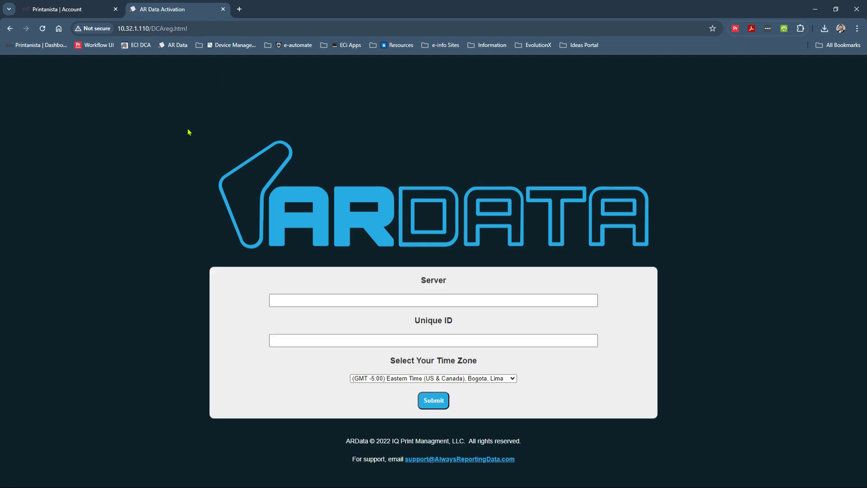
pyautogui.click(68, 9)
pyautogui.click(156, 9)
pyautogui.click(418, 298)
pyautogui.click(348, 340)
# Step: Copy the unique ID from the installer name into Unique ID and choose GMT +0:00 London
pyautogui.click(75, 13)
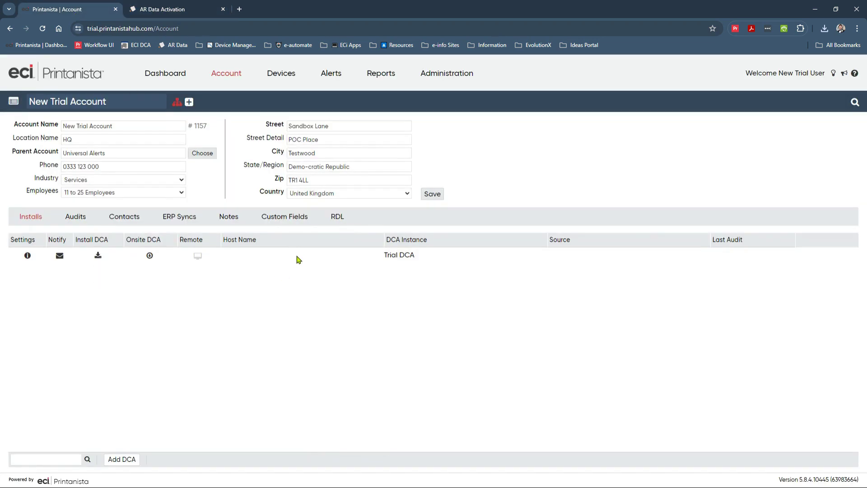
pyautogui.click(98, 256)
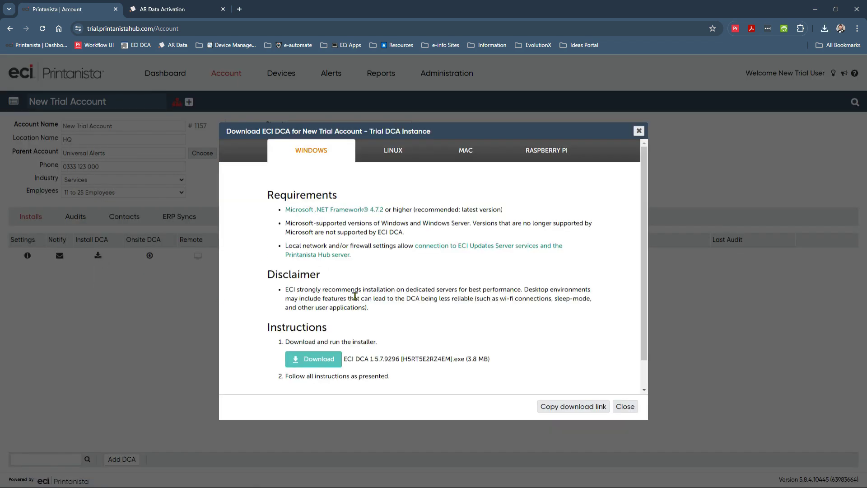
pyautogui.doubleClick(429, 359)
pyautogui.hotkey('ctrl', 'c')
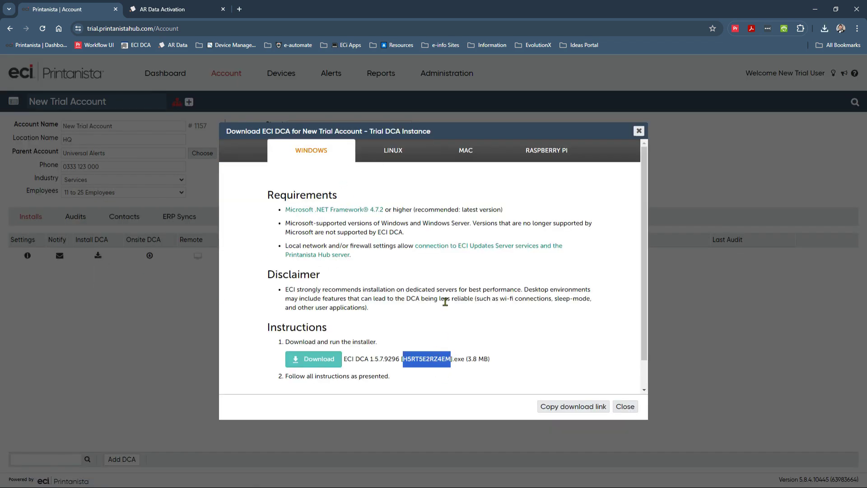
pyautogui.click(625, 406)
pyautogui.click(168, 6)
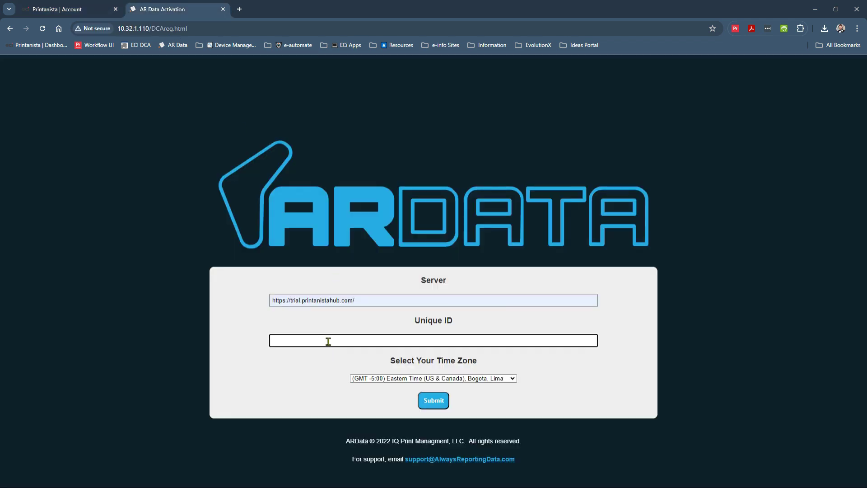
pyautogui.hotkey('ctrl', 'v')
pyautogui.click(505, 387)
pyautogui.click(505, 382)
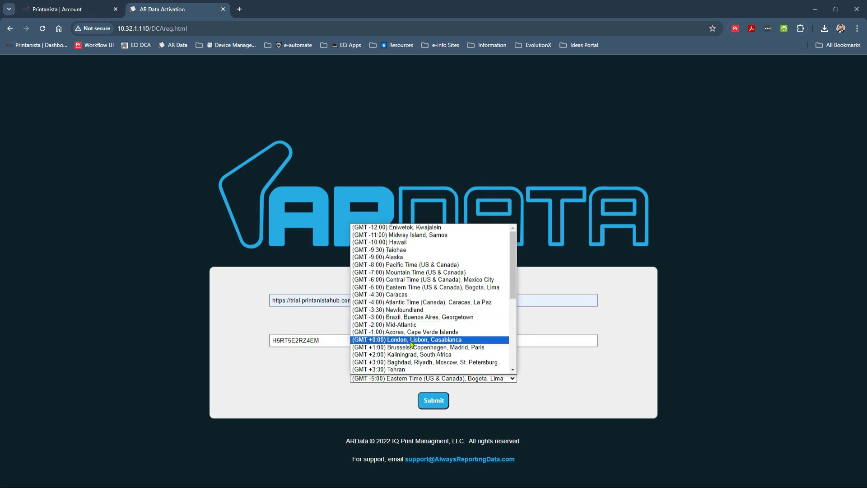
pyautogui.click(410, 341)
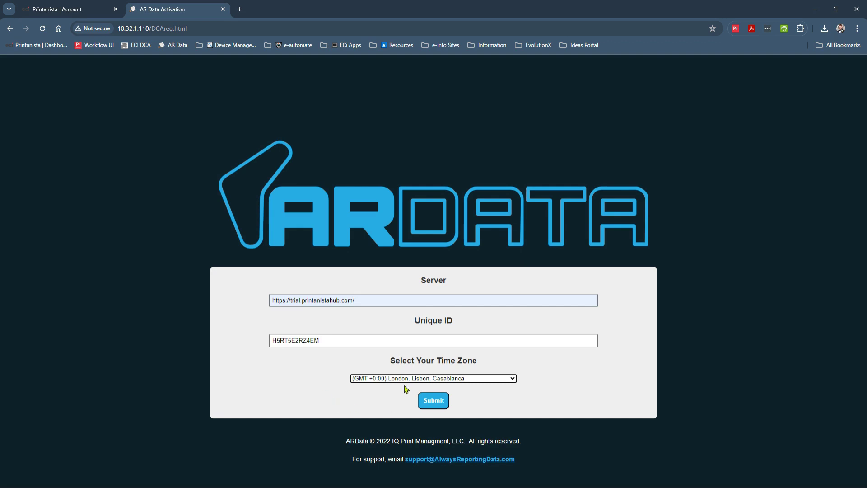
# Step: Submit the DCA registration, check its three discovered Dell devices, and return to the Printanista account
pyautogui.click(422, 400)
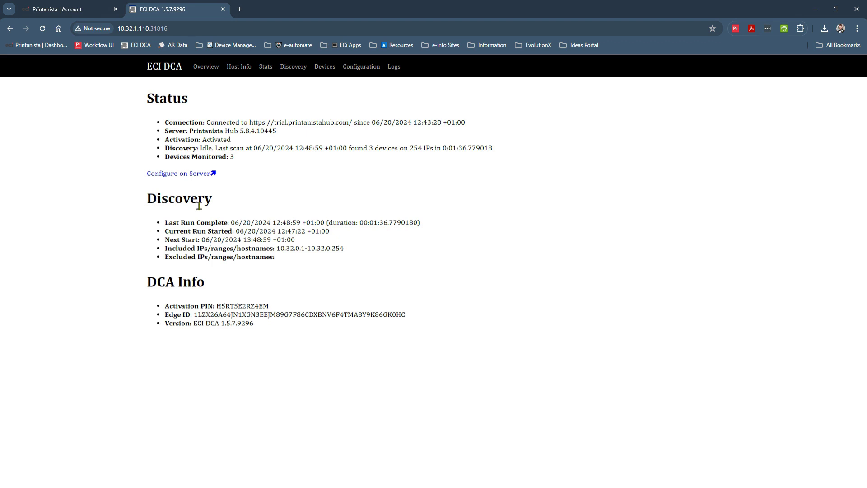
pyautogui.click(328, 68)
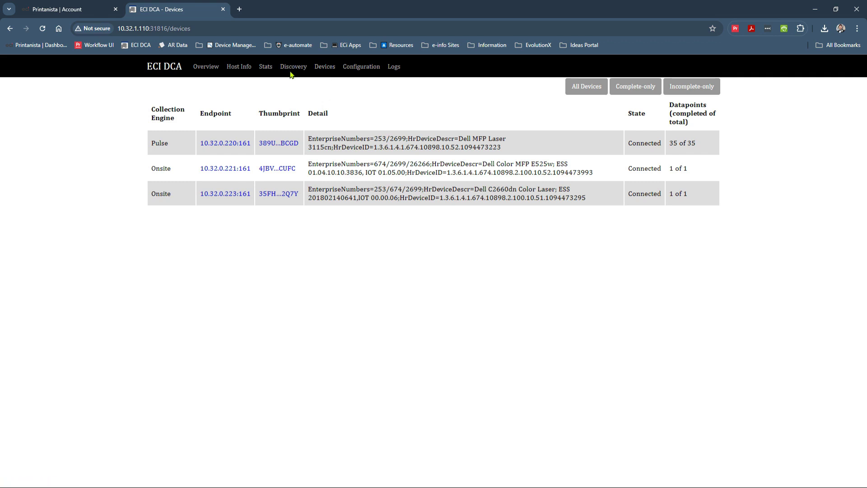
pyautogui.click(79, 5)
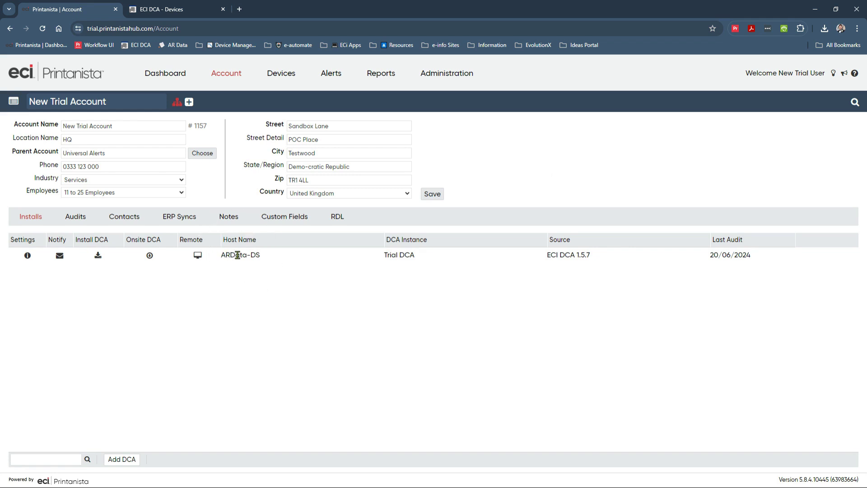
pyautogui.click(72, 219)
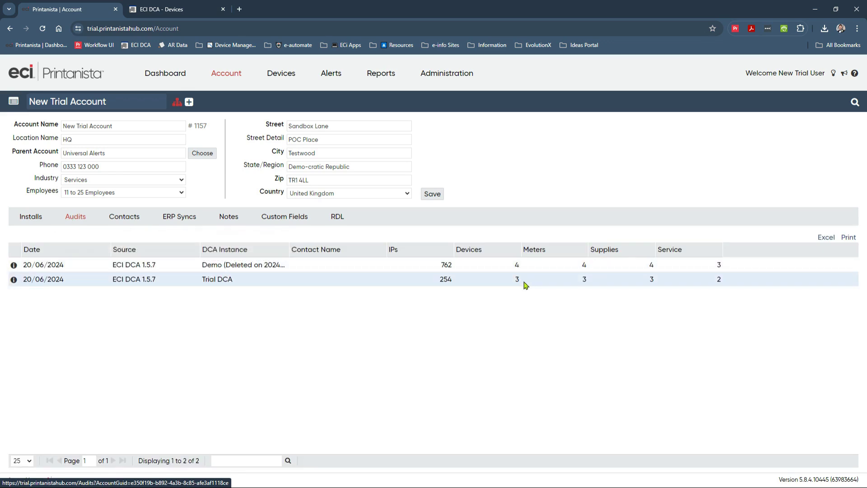
pyautogui.click(30, 216)
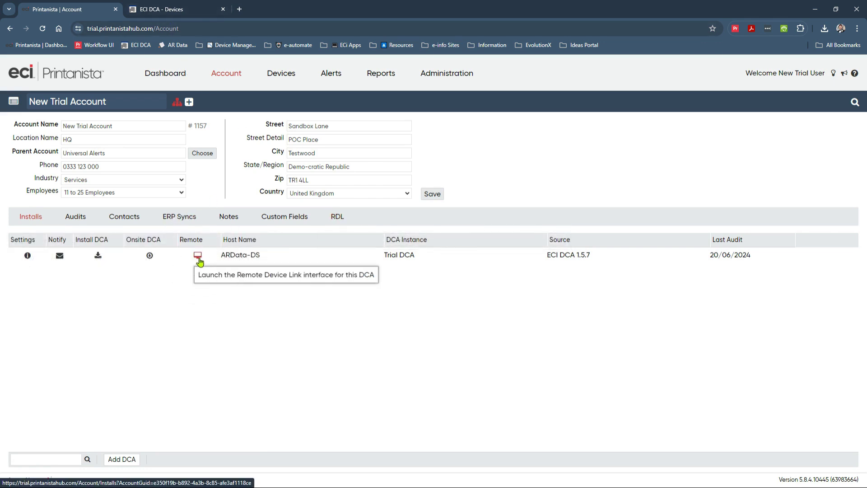
# Step: From Devices, select the DELL 3115cn and launch its Remote Device Link status page
pyautogui.click(281, 85)
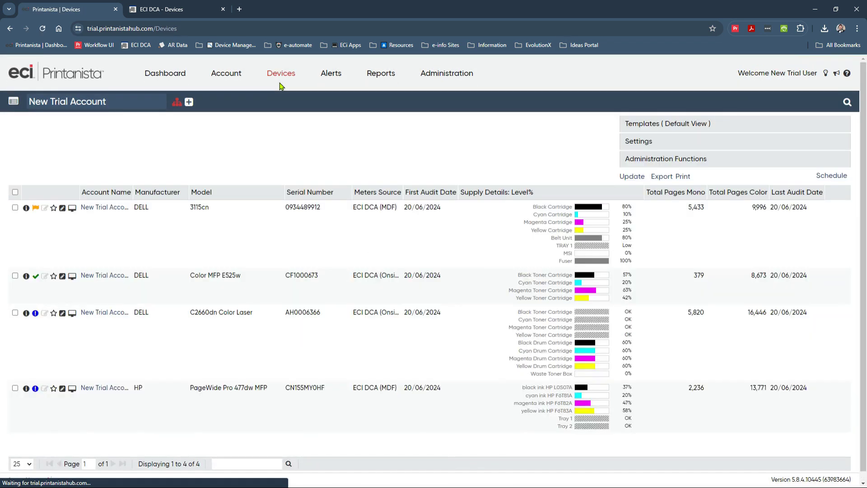
pyautogui.click(405, 204)
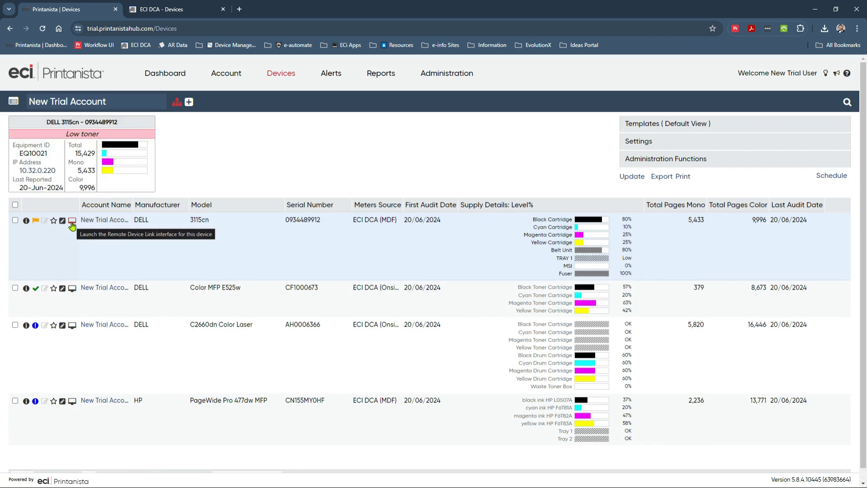
pyautogui.click(72, 221)
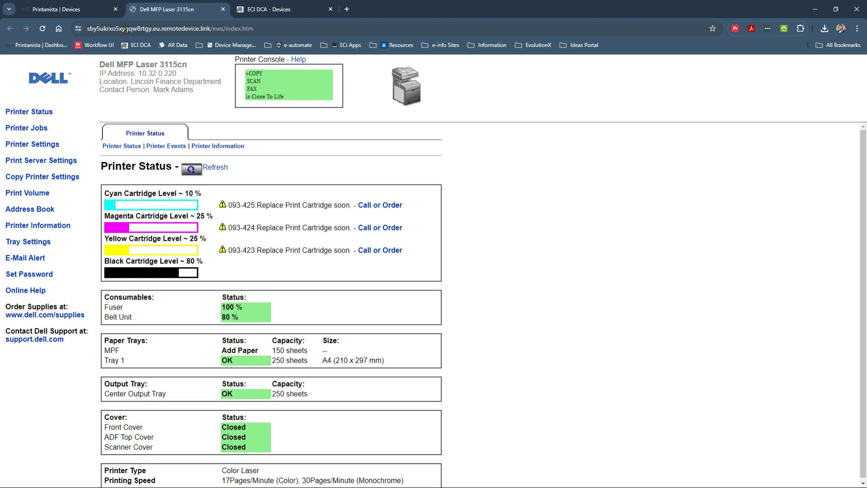
# Step: Switch back to the Printanista | Devices tab
pyautogui.click(92, 9)
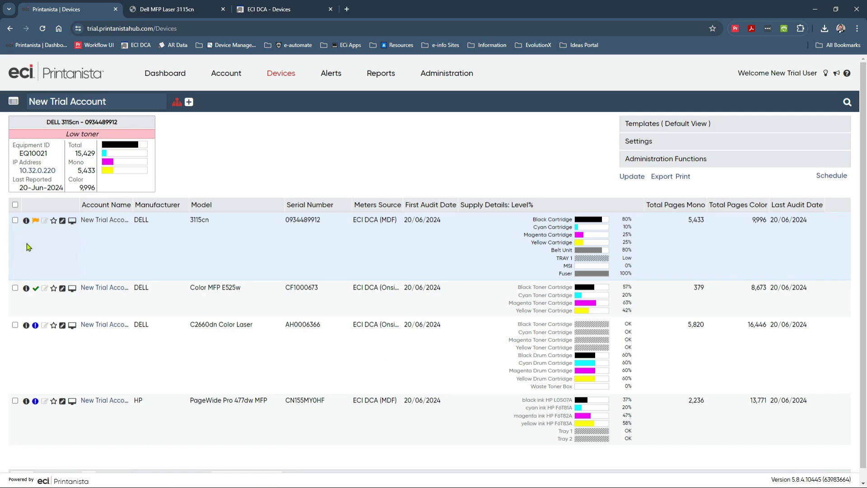
# Step: View the 3115cn's Supplies tab with widened Part # and Yield columns, then close the details
pyautogui.click(26, 221)
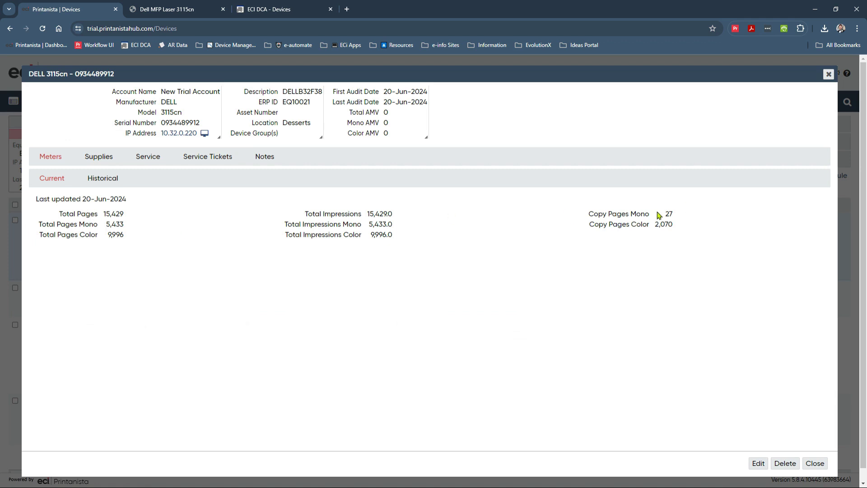
pyautogui.click(100, 159)
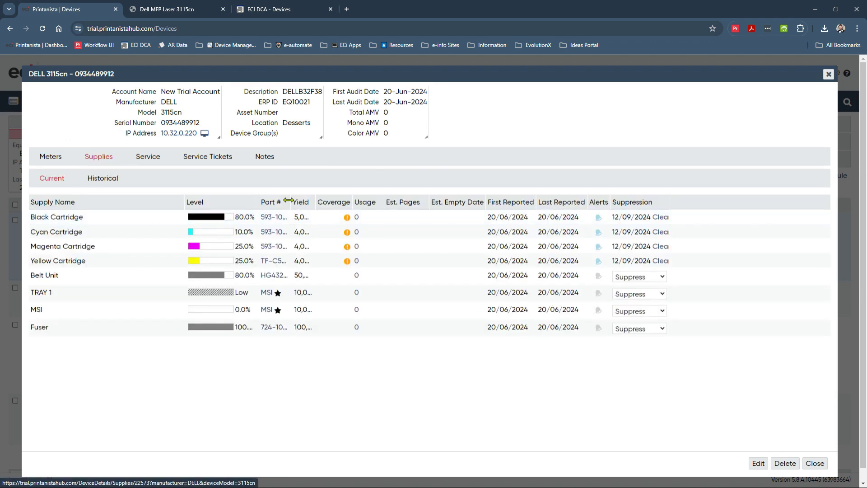
pyautogui.moveTo(288, 200); pyautogui.dragTo(319, 198)
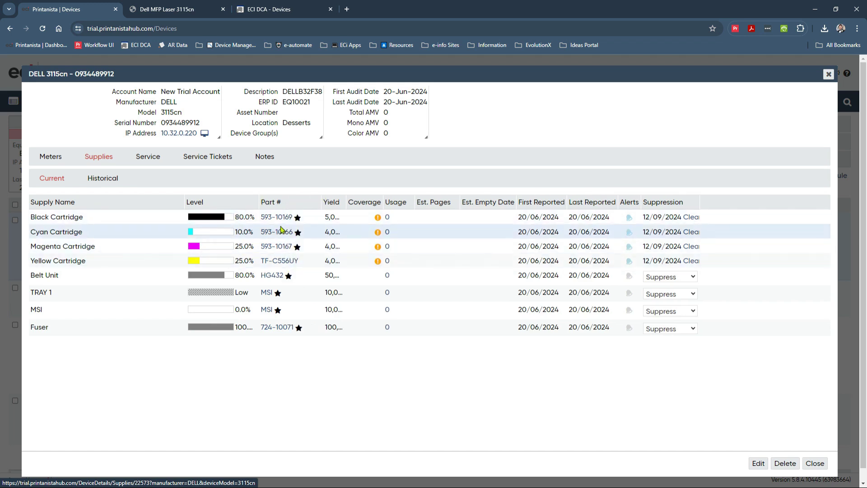
pyautogui.moveTo(345, 202); pyautogui.dragTo(395, 202)
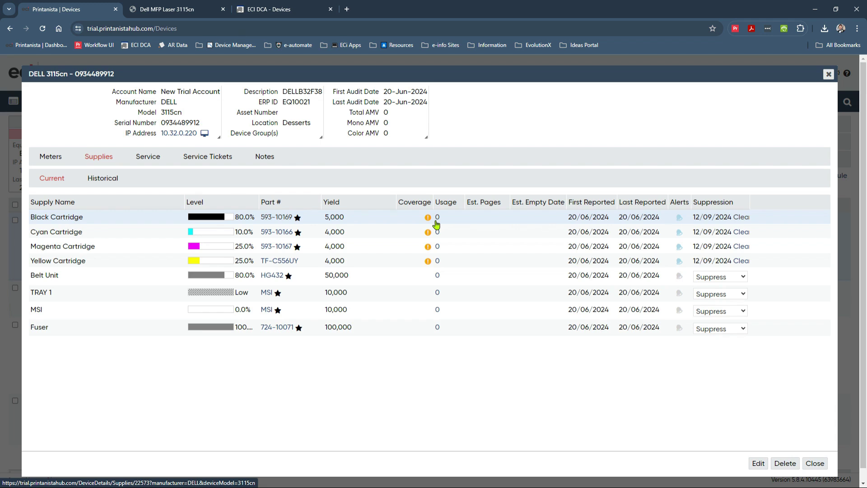
pyautogui.click(829, 74)
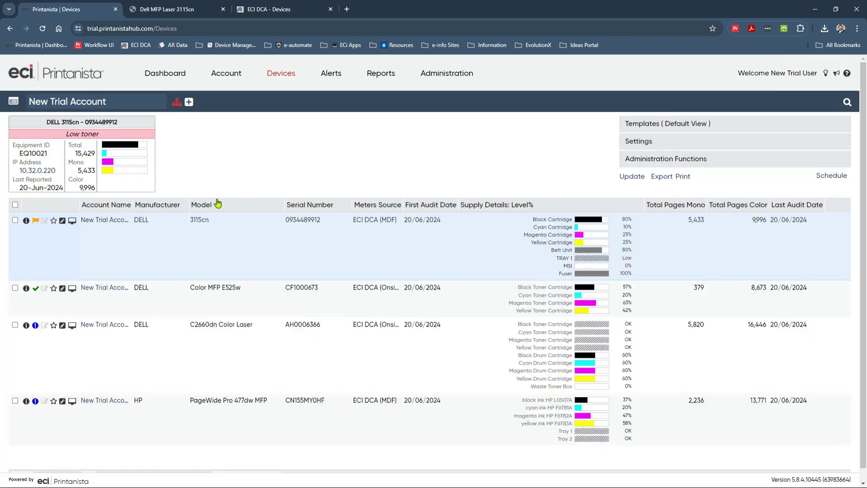
# Step: Edit the DELL 3115cn, tick Is Managed and save the change
pyautogui.click(62, 220)
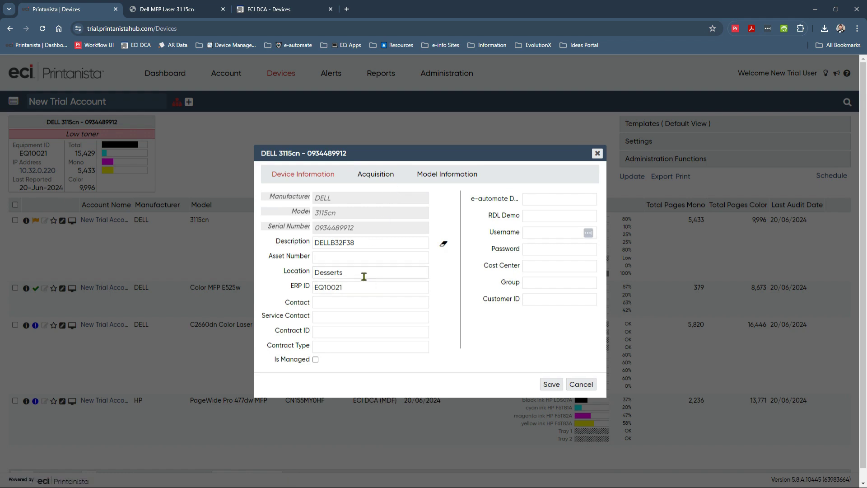
pyautogui.click(316, 360)
pyautogui.click(549, 384)
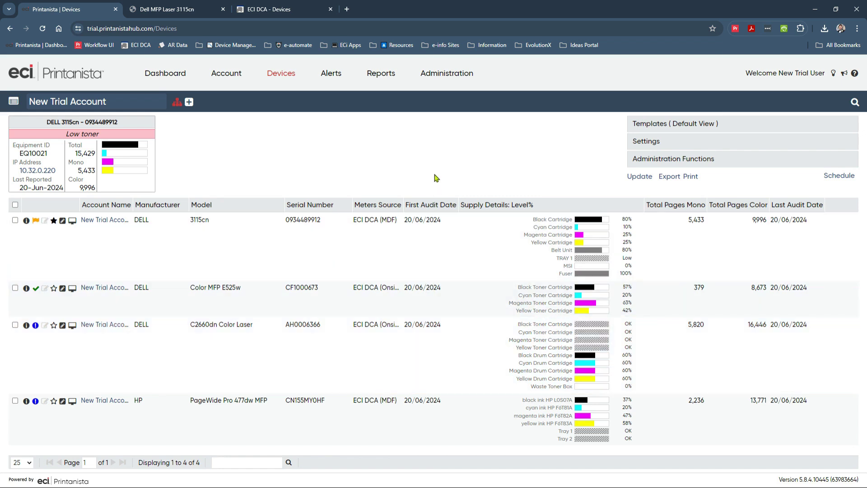
# Step: Apply the Audit View template to the device list, then switch back to Default View
pyautogui.click(743, 126)
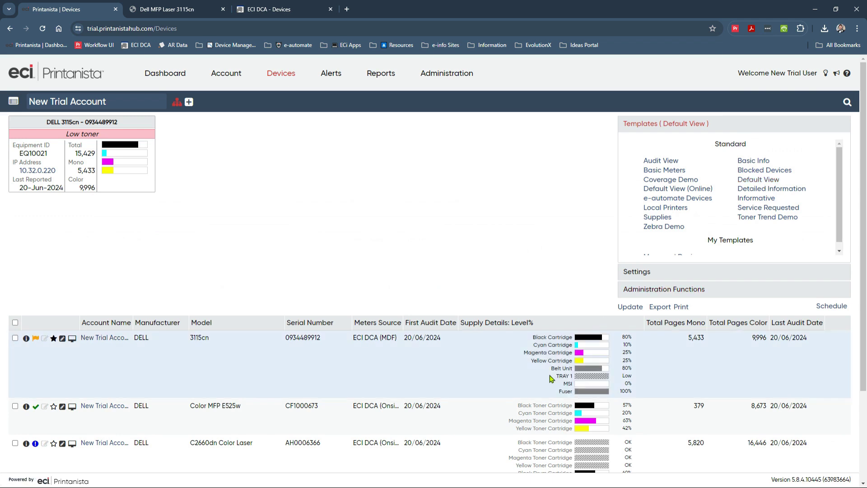
pyautogui.click(664, 161)
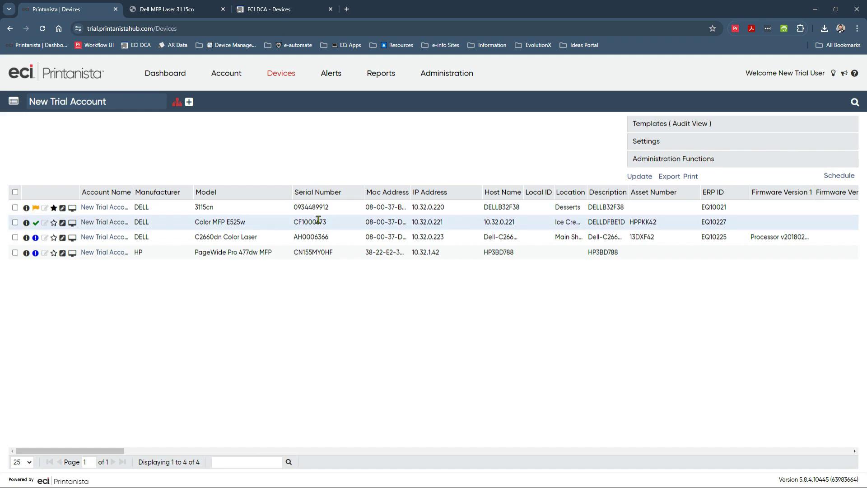
pyautogui.click(650, 129)
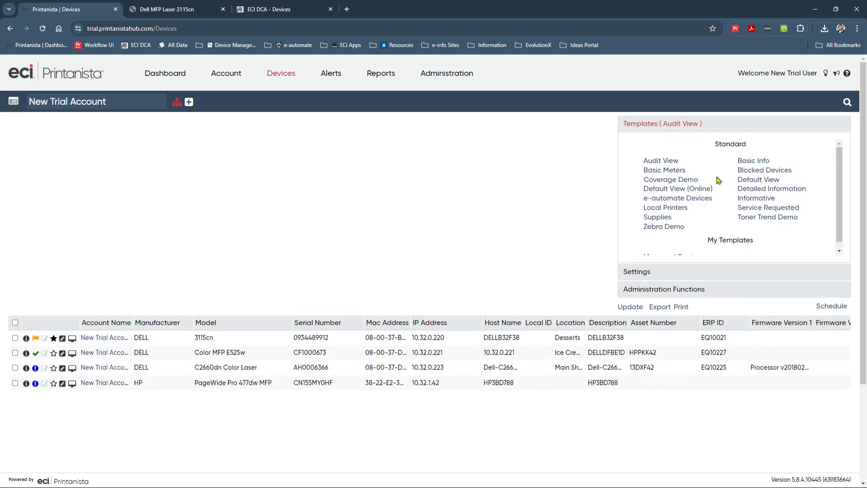
pyautogui.click(745, 180)
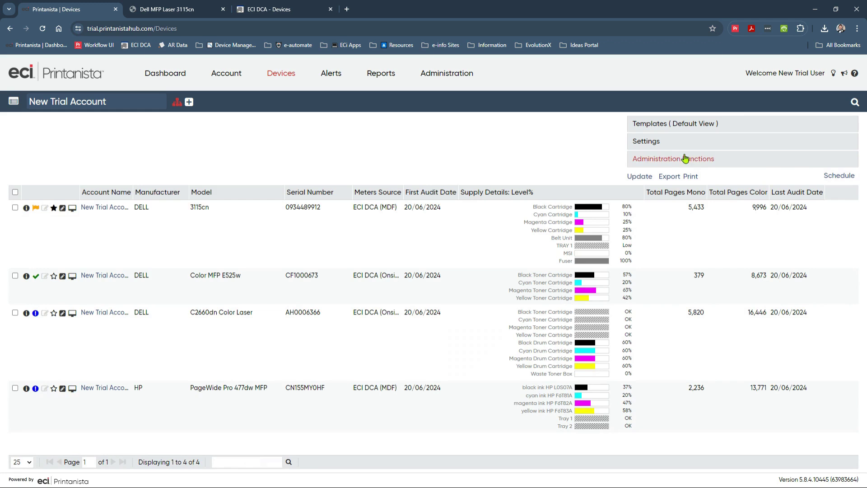
# Step: Add Mac Address and IP Address columns right after Serial Number and widen Mac Address
pyautogui.click(670, 146)
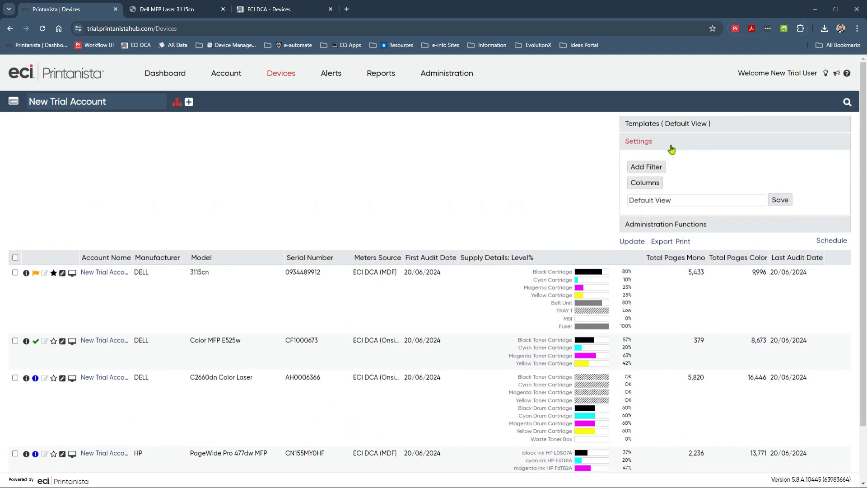
pyautogui.click(659, 183)
pyautogui.click(166, 190)
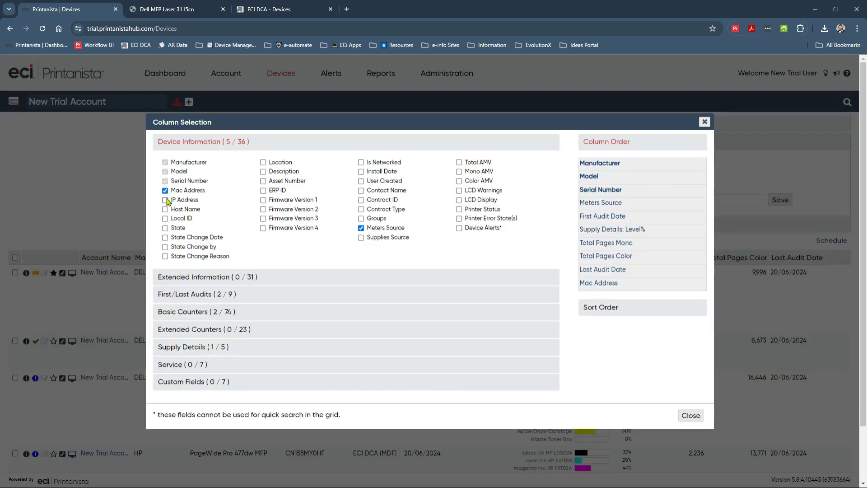
pyautogui.click(175, 200)
pyautogui.moveTo(636, 283); pyautogui.dragTo(637, 201)
pyautogui.moveTo(627, 298); pyautogui.dragTo(626, 218)
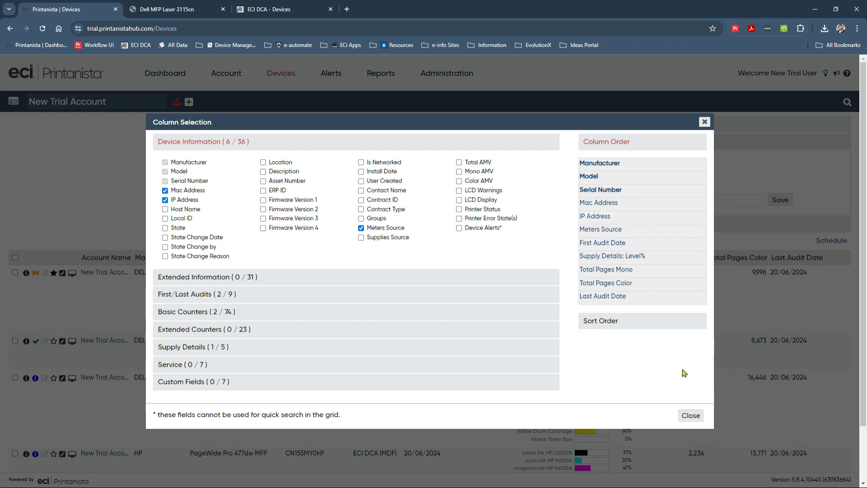
pyautogui.click(691, 415)
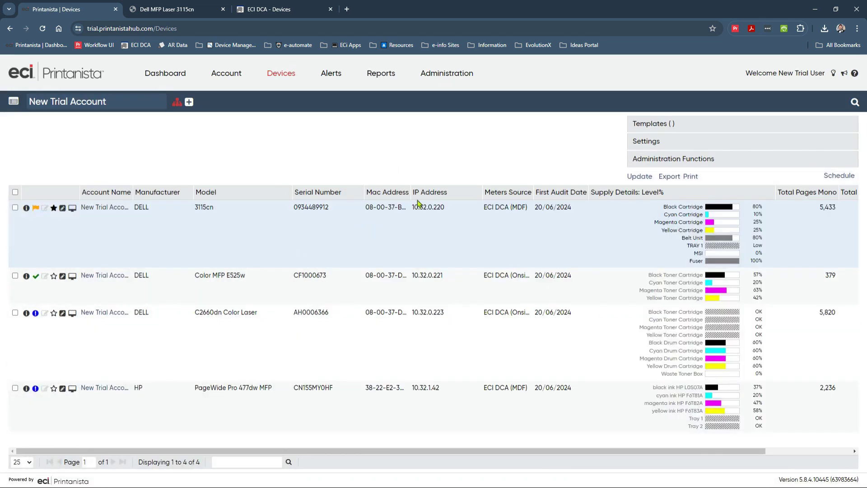
pyautogui.moveTo(410, 191); pyautogui.dragTo(426, 191)
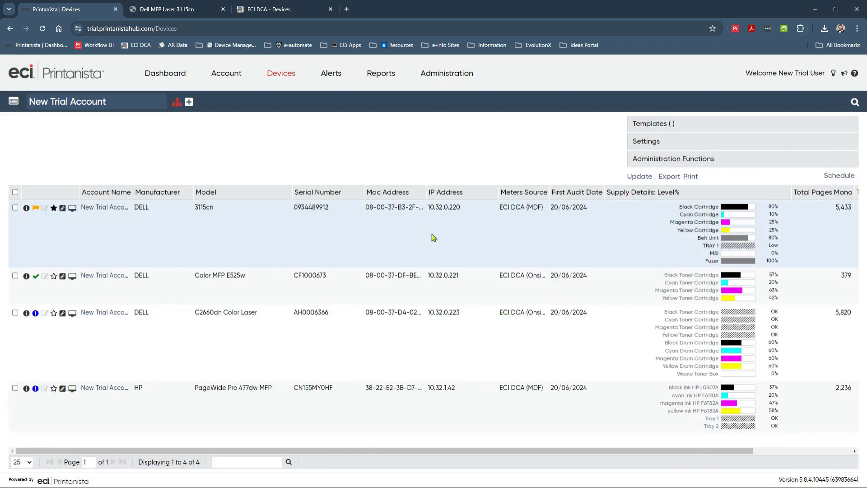
pyautogui.click(706, 140)
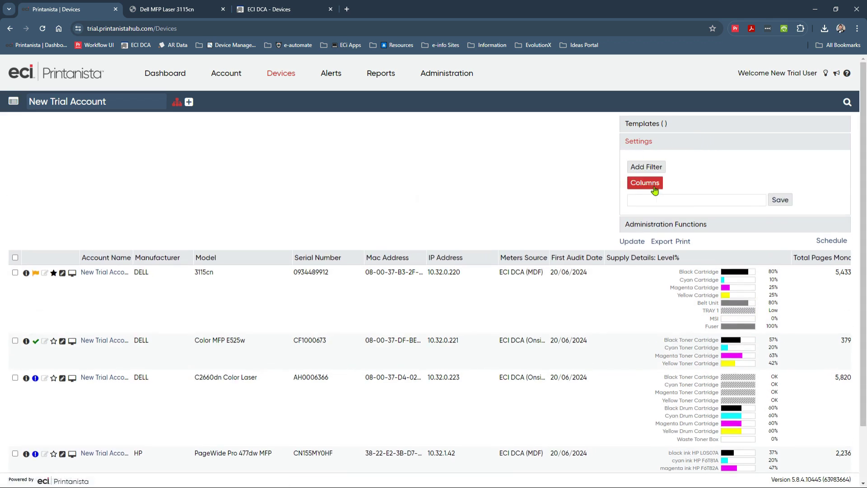
# Step: Add an Is Managed filter to the device list
pyautogui.click(647, 167)
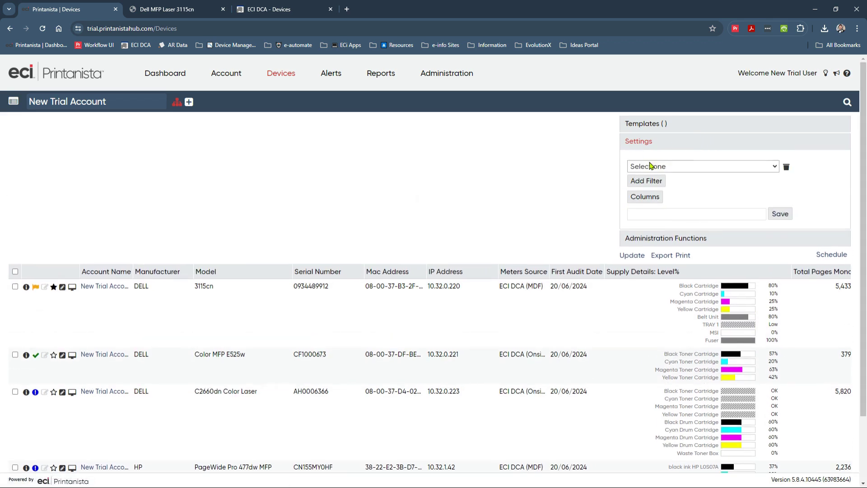
pyautogui.click(694, 168)
pyautogui.scroll(-10, 692, 262)
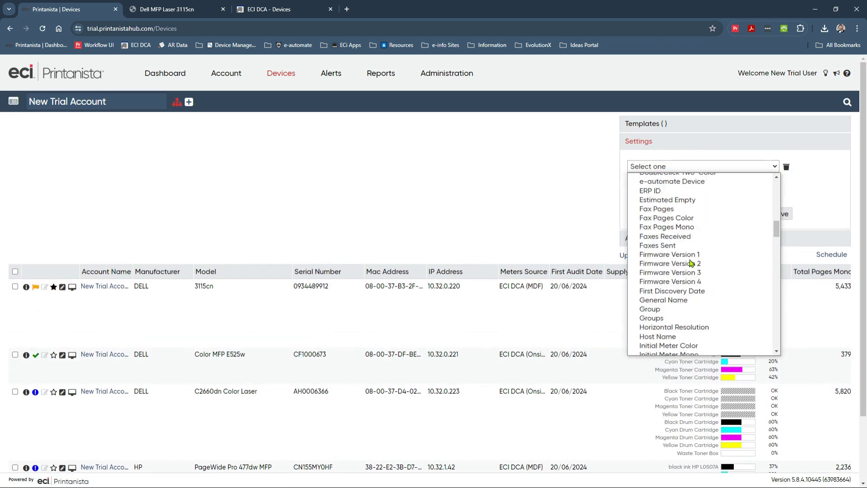
pyautogui.scroll(-3, 692, 263)
pyautogui.click(689, 306)
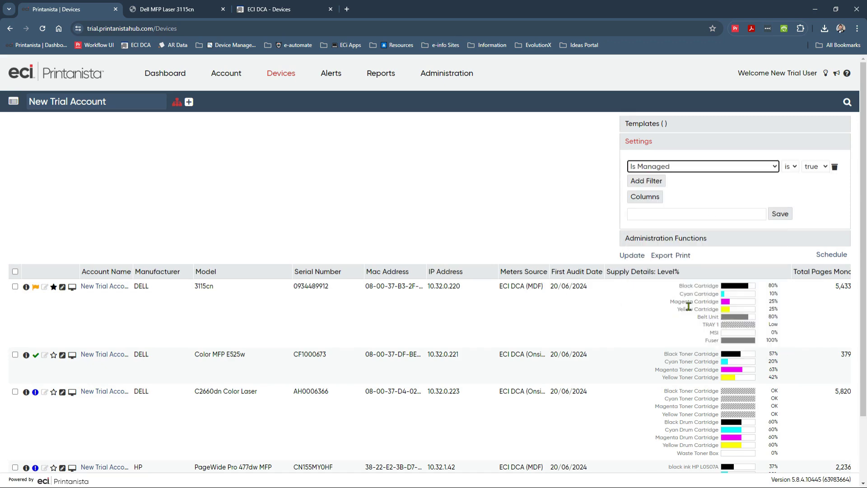
pyautogui.click(635, 256)
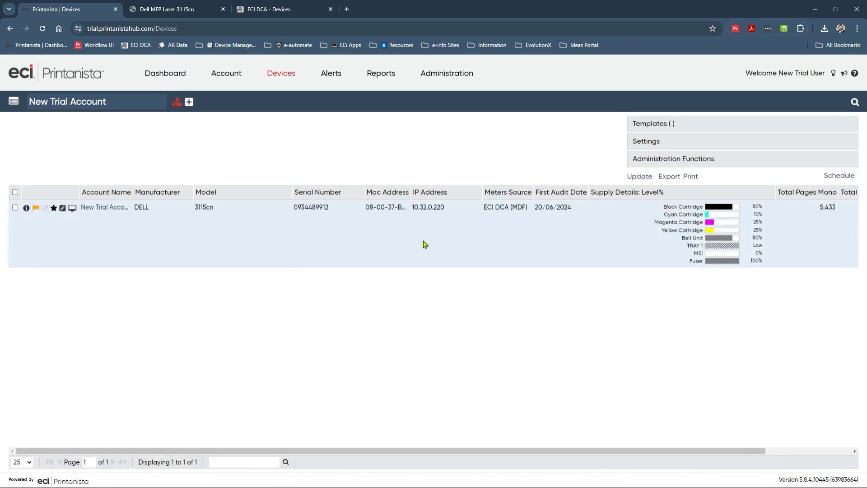
# Step: Save the view as the 'Managed Devices' template, overwriting the existing one
pyautogui.click(645, 143)
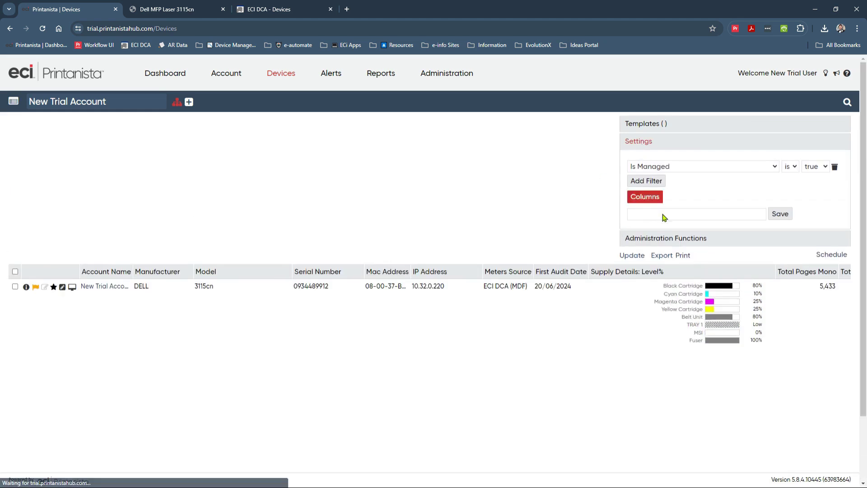
pyautogui.click(664, 214)
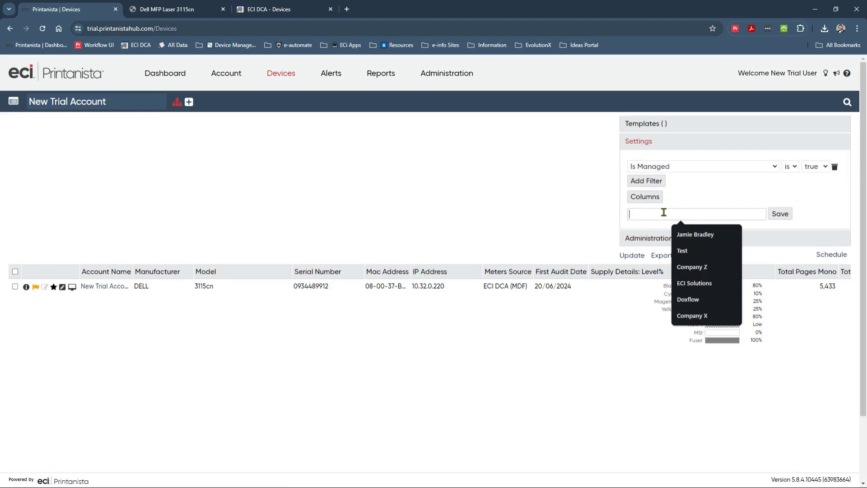
pyautogui.write('Managwed')
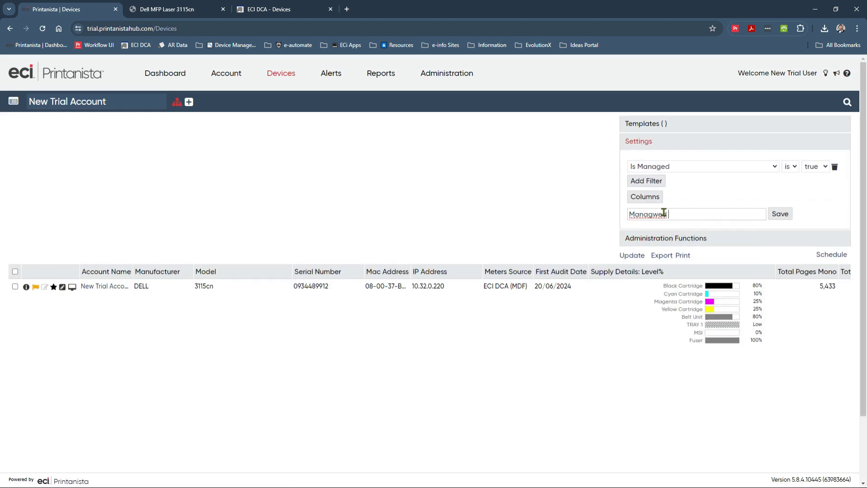
pyautogui.press('BackSpace')
pyautogui.press('BackSpace')
pyautogui.press('BackSpace')
pyautogui.write('ed Devices')
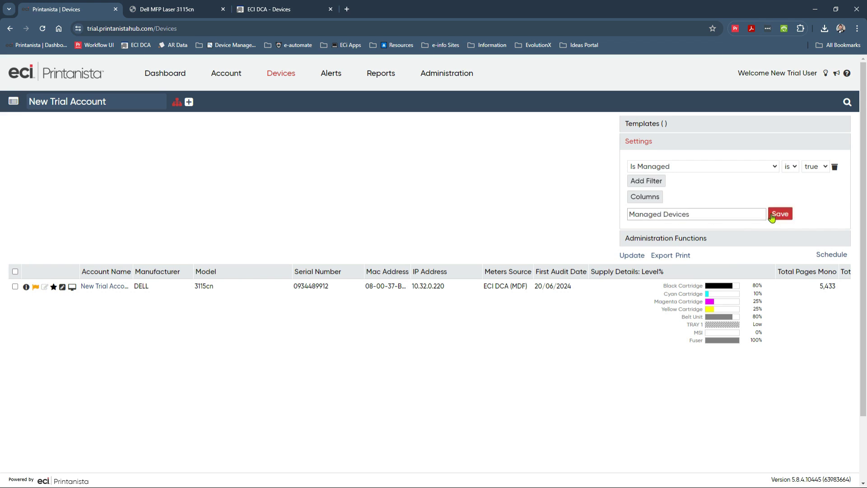
pyautogui.click(775, 215)
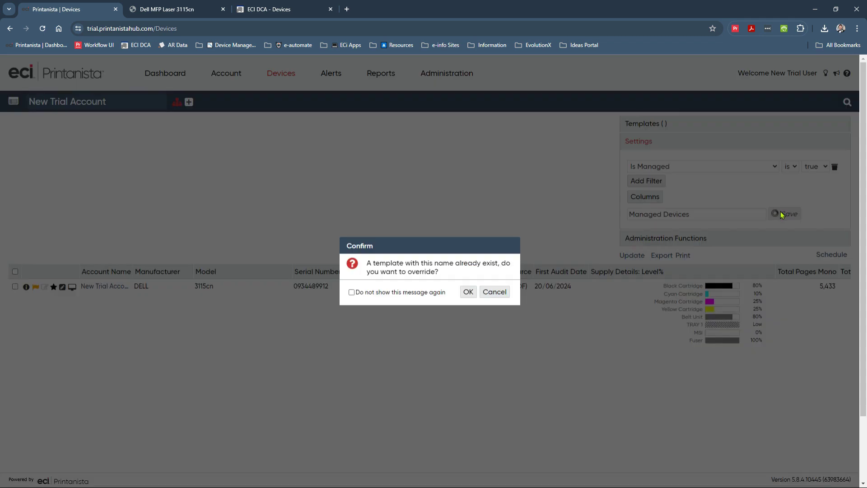
pyautogui.click(468, 292)
# Step: Apply the Managed Devices template from My Templates to the device list
pyautogui.click(654, 126)
pyautogui.scroll(-1, 683, 202)
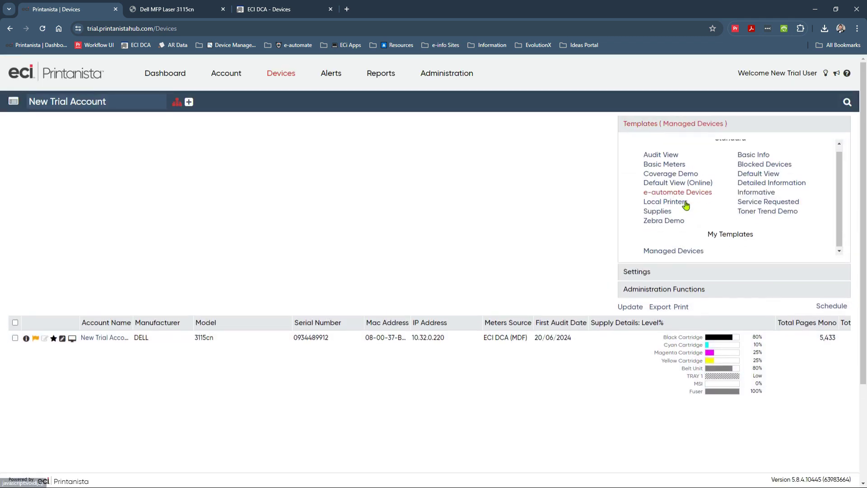
pyautogui.click(678, 251)
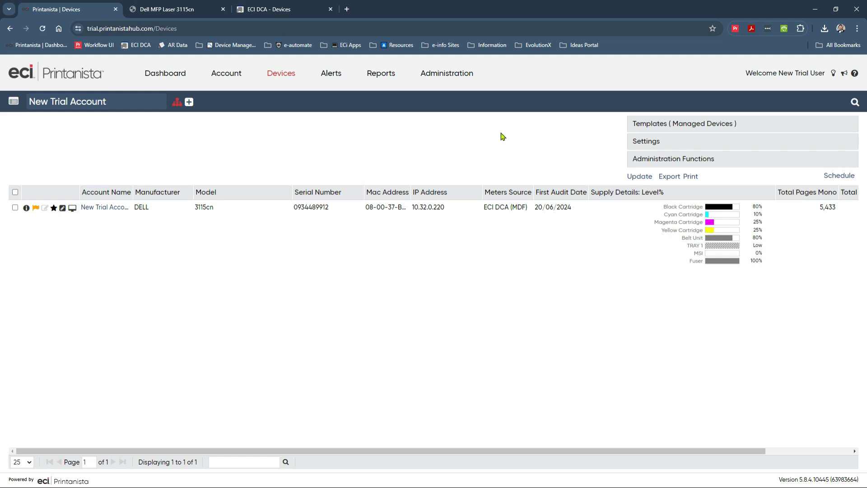
# Step: Go to the Alerts page, showing Active Supply Alerts with none found
pyautogui.click(331, 74)
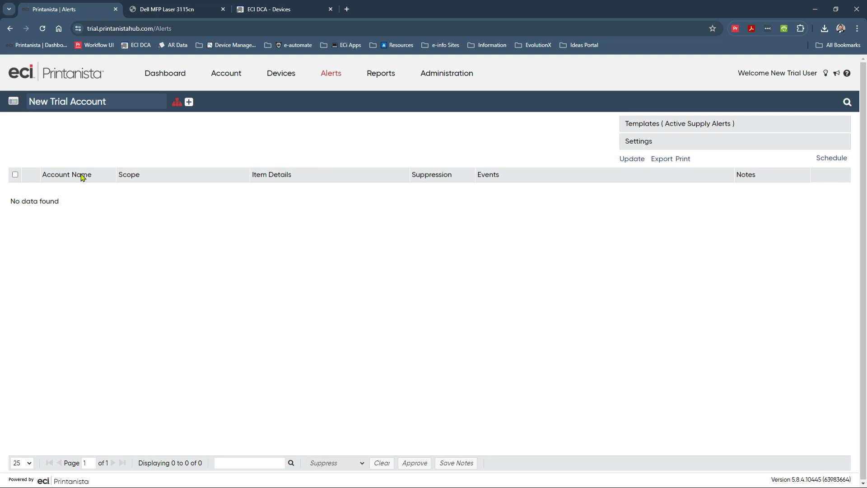
# Step: Start a new account named 'Account ABC123' and enter its street, city and postcode
pyautogui.click(238, 76)
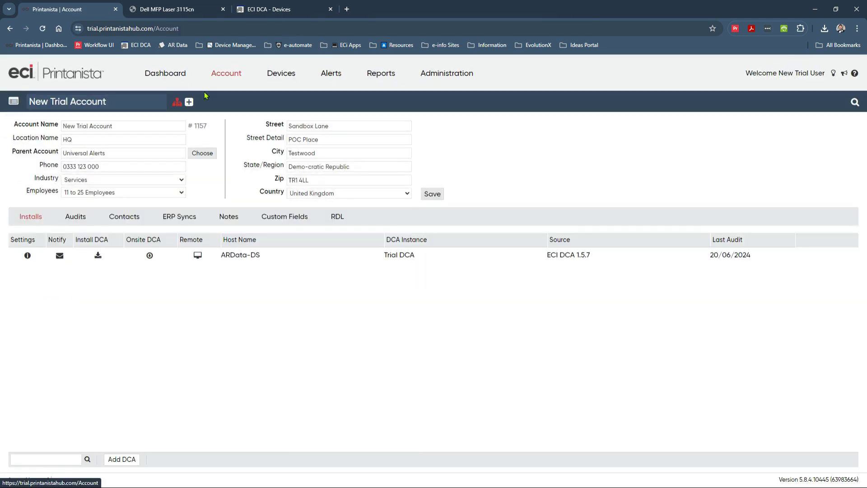
pyautogui.click(189, 102)
pyautogui.click(409, 164)
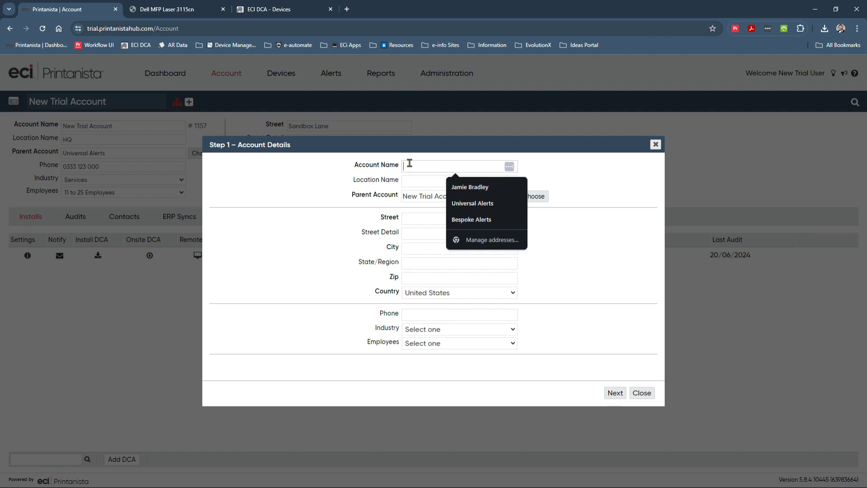
pyautogui.write('Acco')
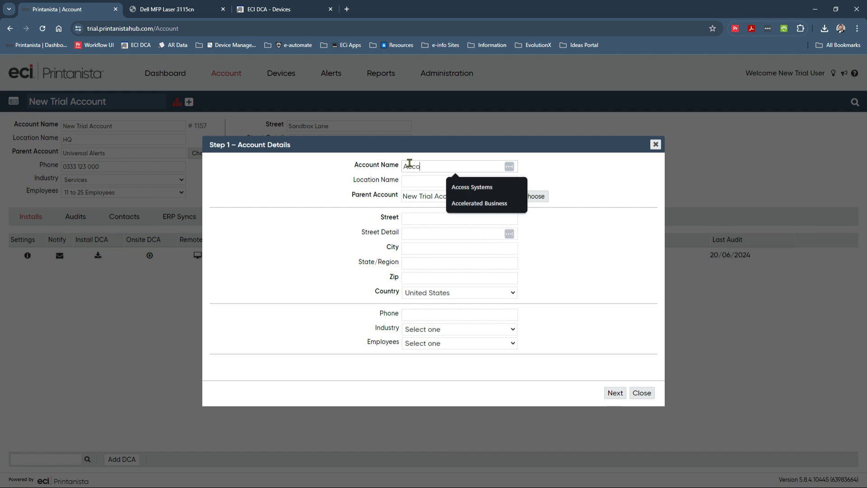
pyautogui.write('unt ABC123')
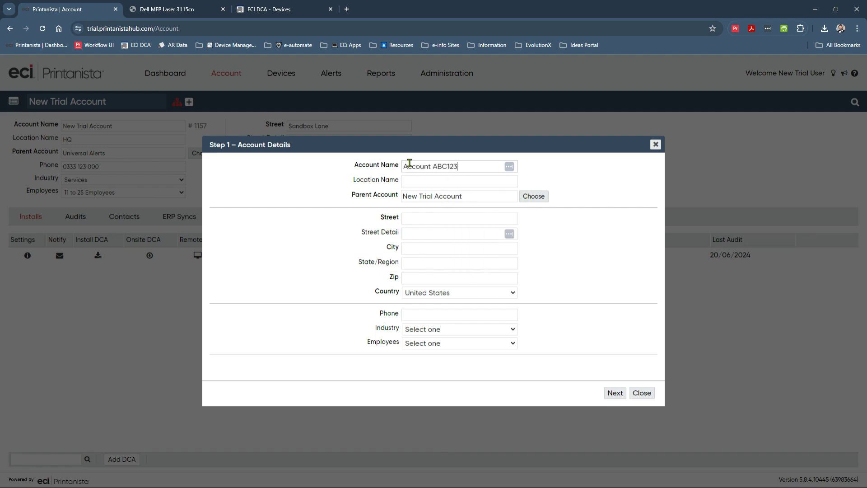
pyautogui.click(430, 219)
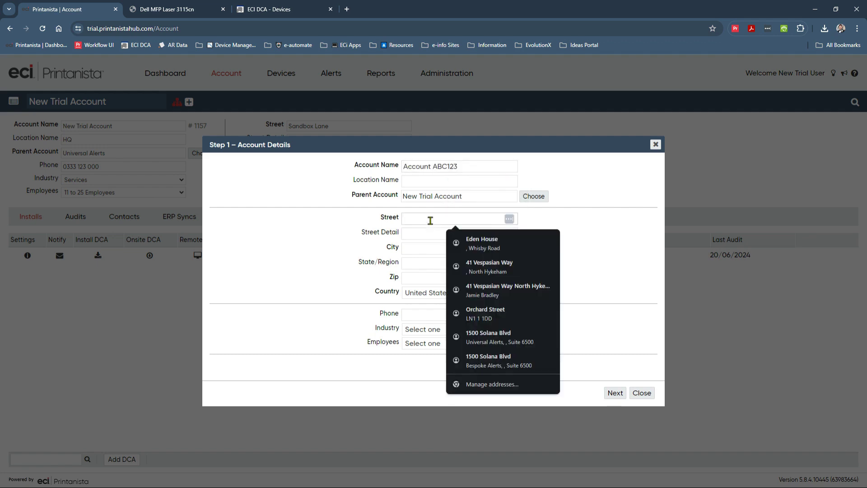
pyautogui.write('123 New S')
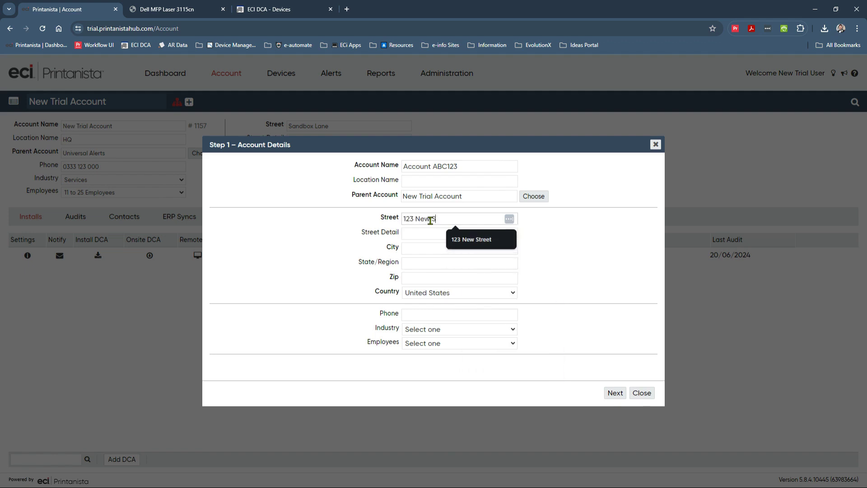
pyautogui.write('treet')
pyautogui.press('Tab')
pyautogui.press('Tab')
pyautogui.write('Lo')
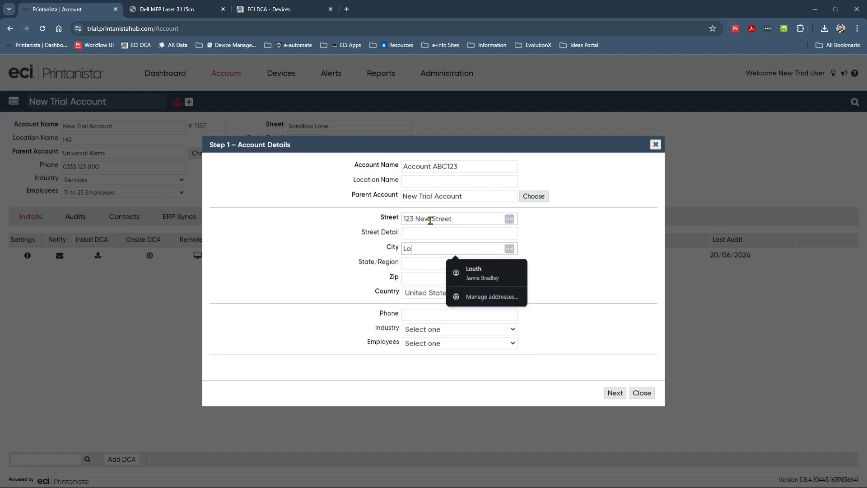
pyautogui.write('ndon')
pyautogui.press('Tab')
pyautogui.press('Tab')
pyautogui.write('LN1')
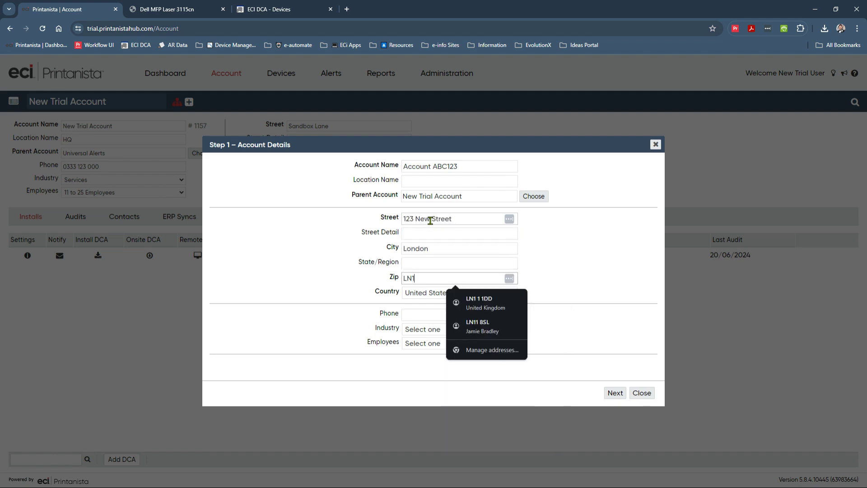
pyautogui.write(' 1BA')
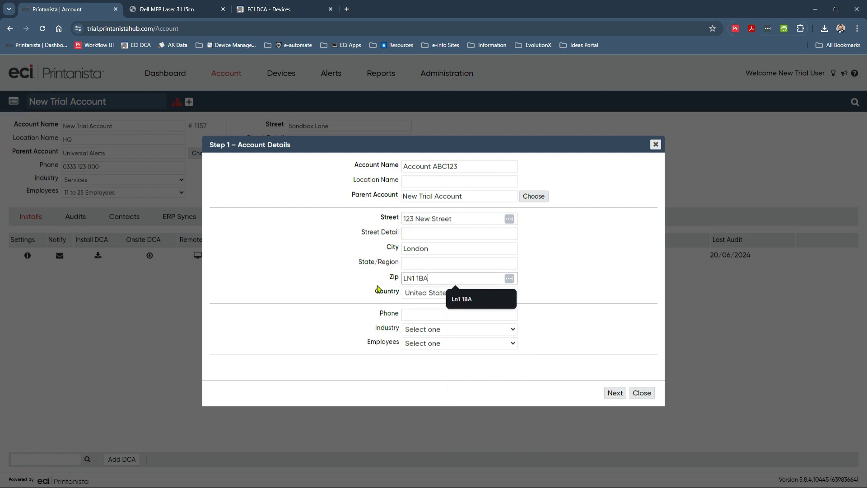
pyautogui.click(349, 291)
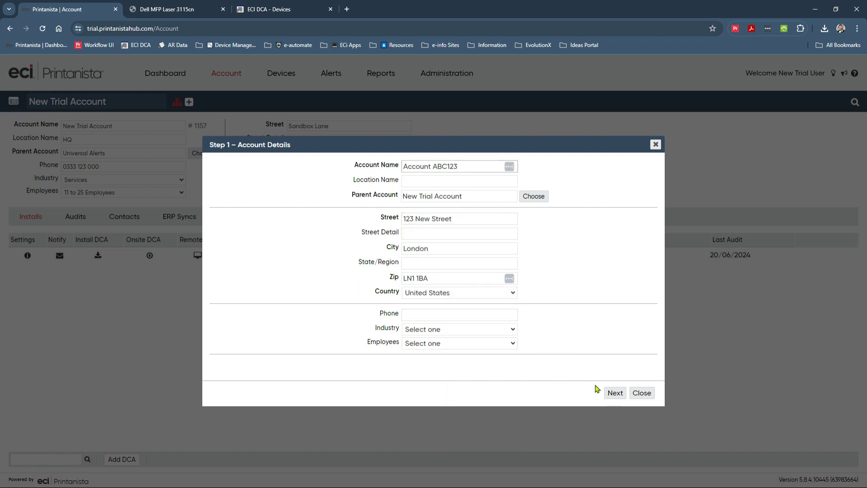
# Step: On the Primary Contact step, enter and look up the contact's e-mail, then fill in their name
pyautogui.click(616, 392)
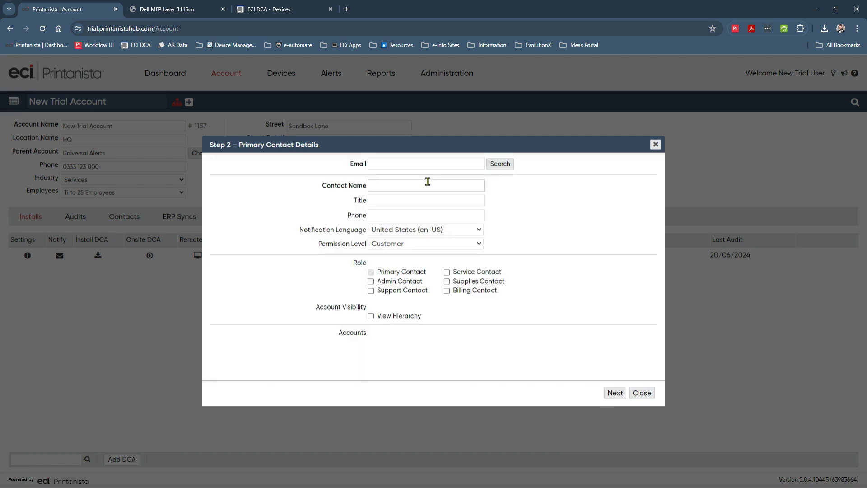
pyautogui.click(429, 164)
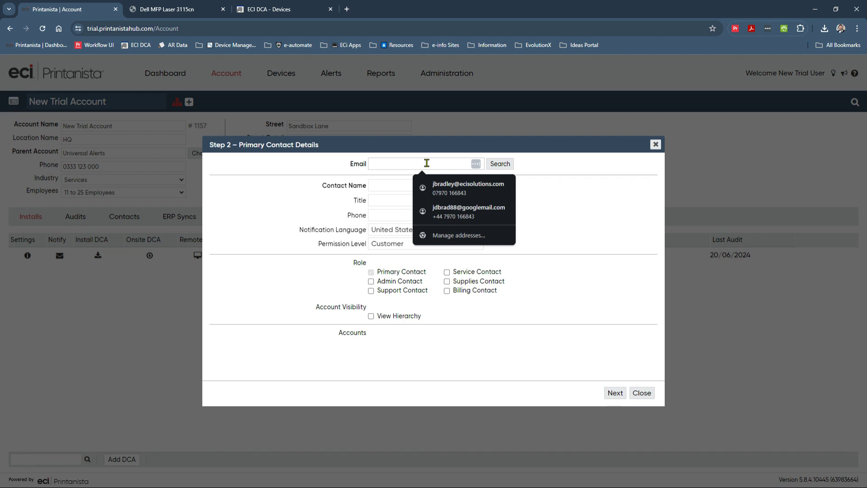
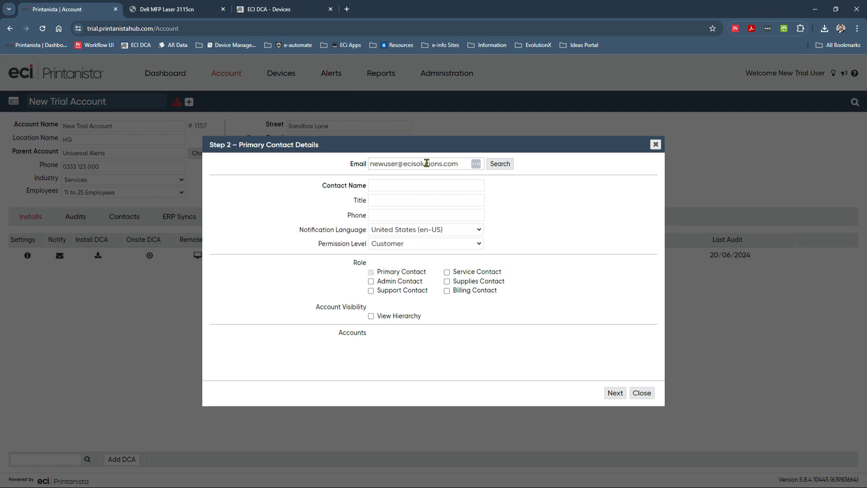
pyautogui.click(492, 166)
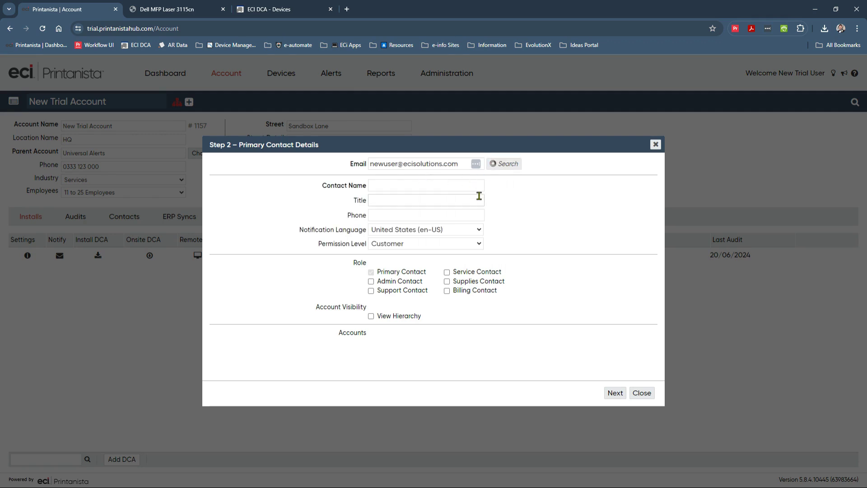
pyautogui.click(425, 185)
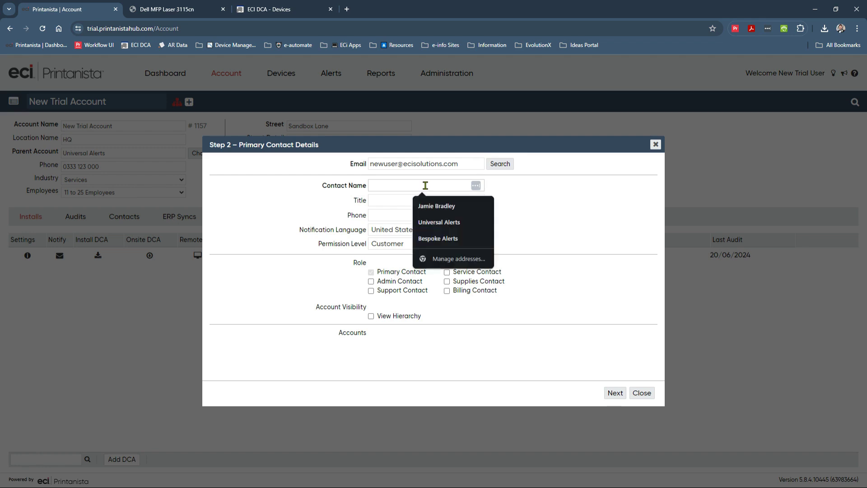
pyautogui.write('New User')
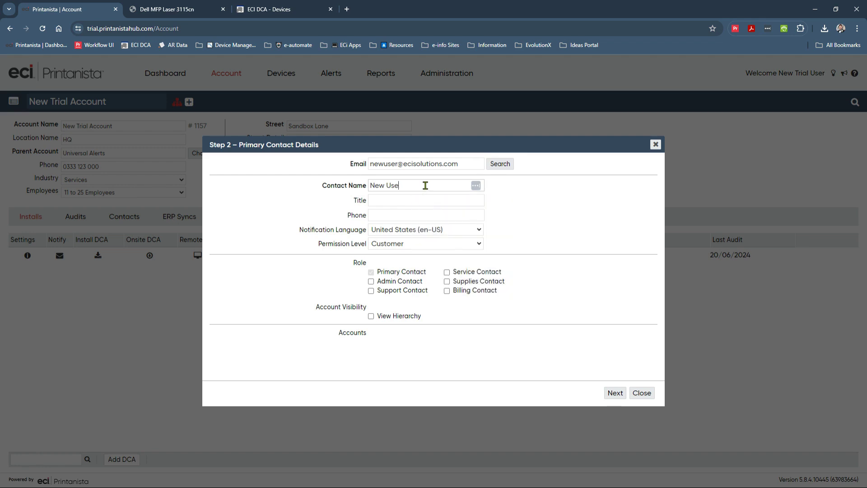
pyautogui.press('Tab')
pyautogui.press('Tab')
pyautogui.press('Tab')
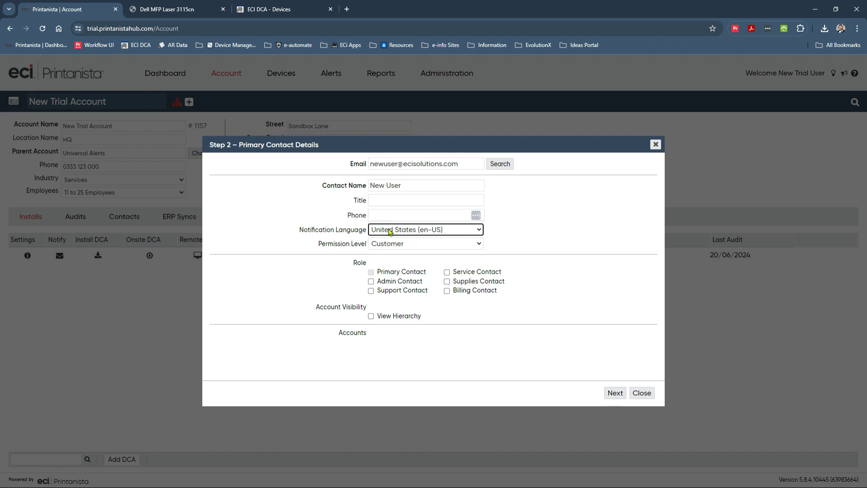
pyautogui.click(407, 244)
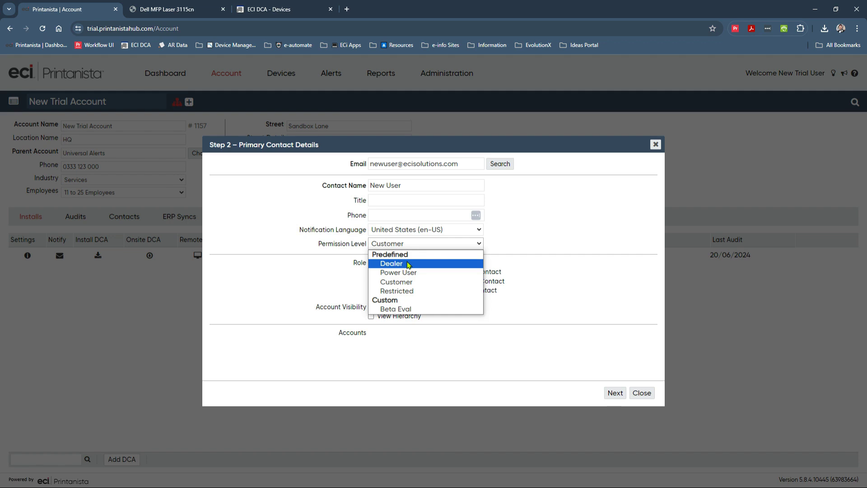
# Step: Give the contact Dealer permission with Supplies Contact and View Hierarchy, then continue
pyautogui.click(408, 264)
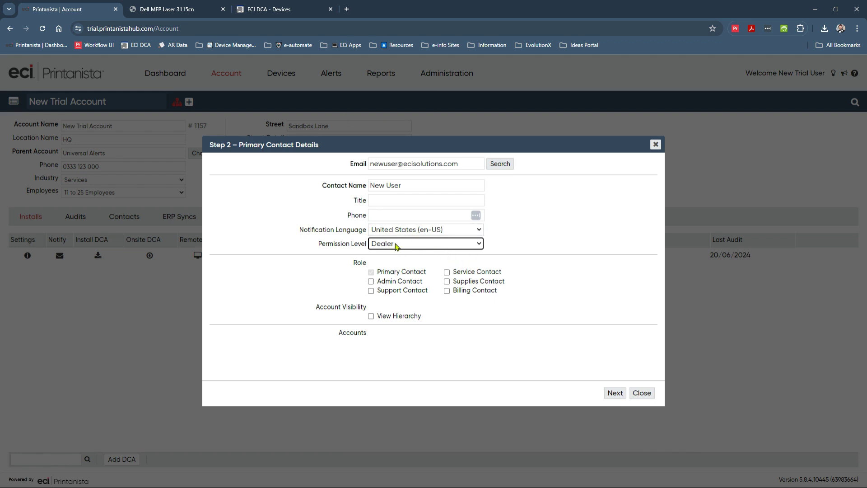
pyautogui.click(447, 282)
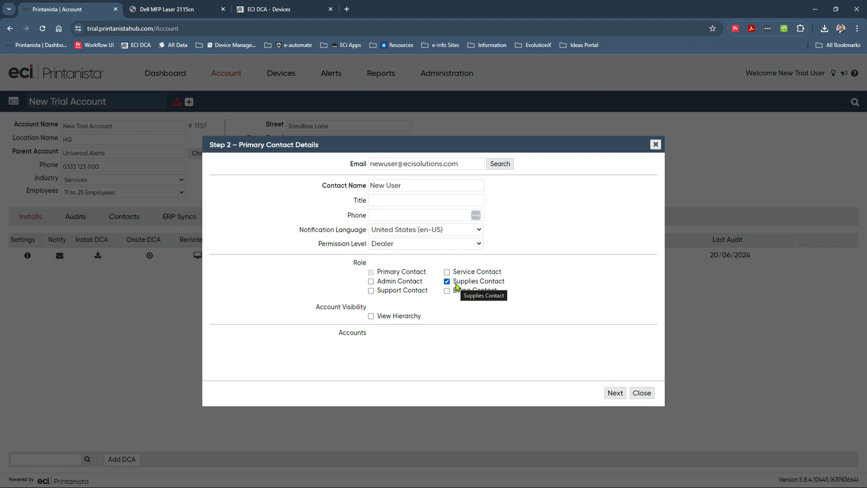
pyautogui.click(406, 317)
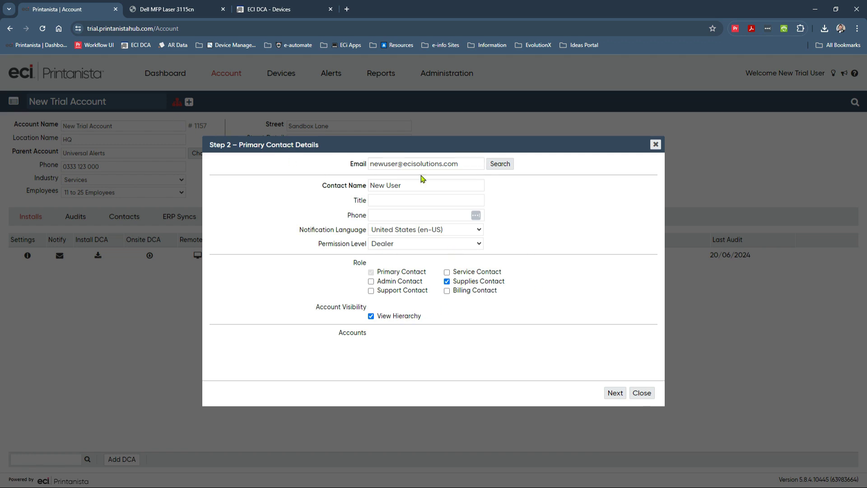
pyautogui.click(615, 392)
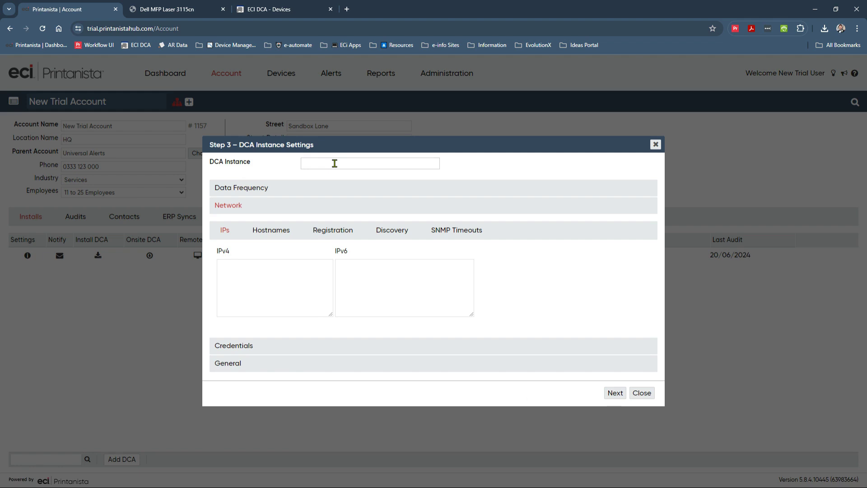
# Step: Name the DCA instance 'Demo' with IPv4 range 255.255.255.255 and continue
pyautogui.click(335, 164)
pyautogui.write('Demo')
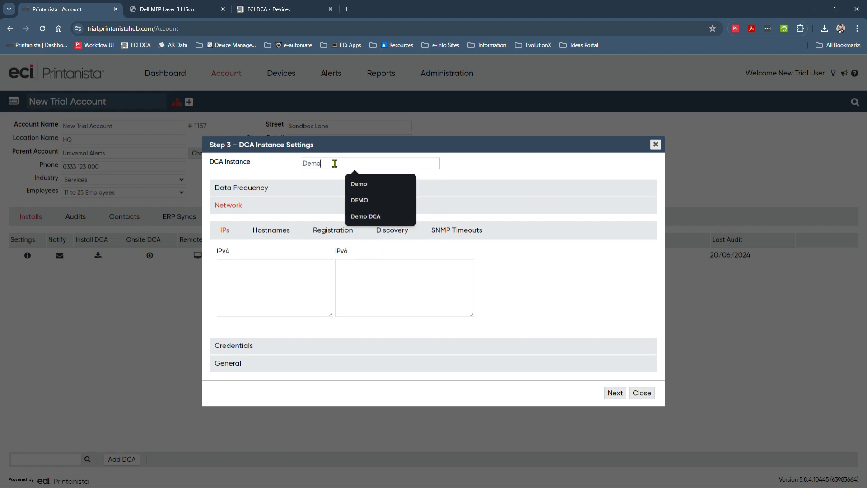
pyautogui.click(286, 277)
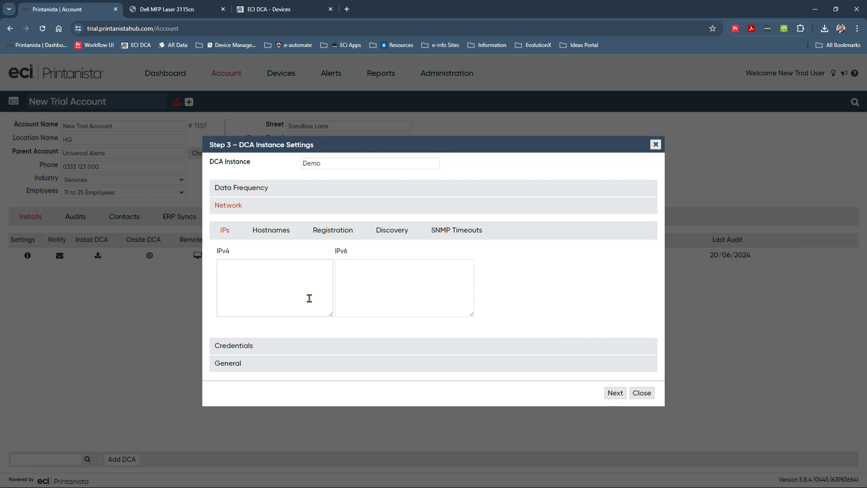
pyautogui.write('255.255.255.255')
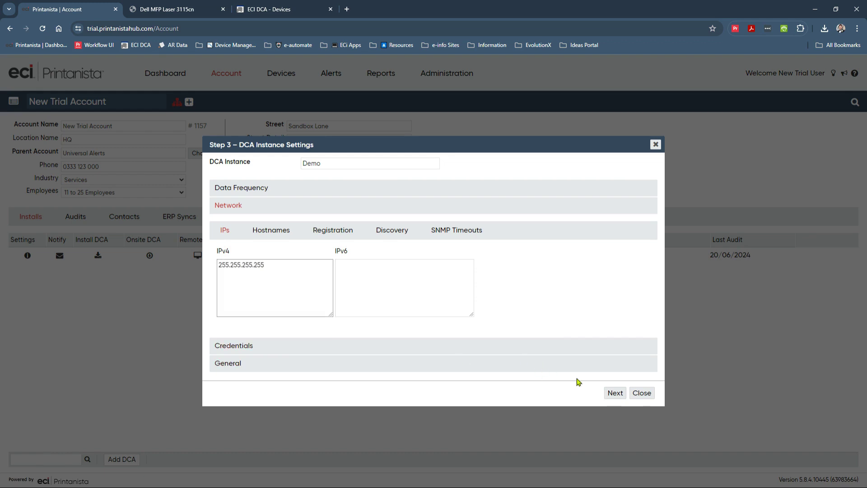
pyautogui.click(617, 392)
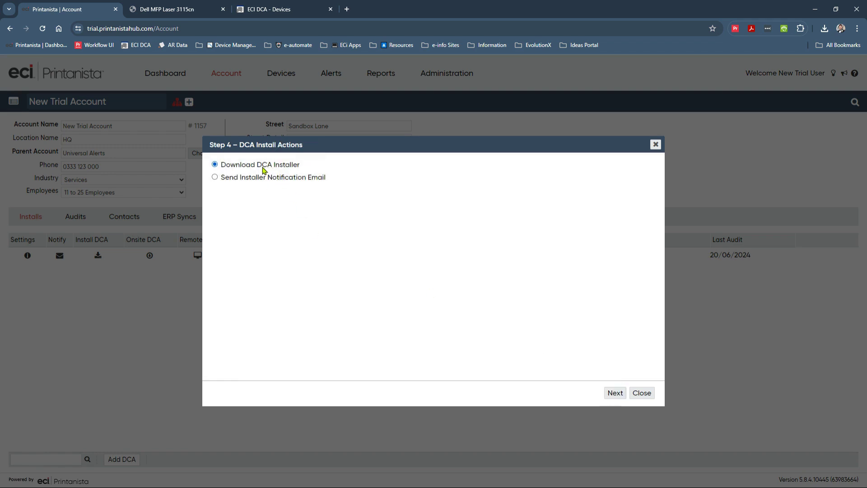
# Step: Choose to e-mail the installer notification and review the email body with its INSTALLER_LINK
pyautogui.click(253, 178)
pyautogui.click(615, 392)
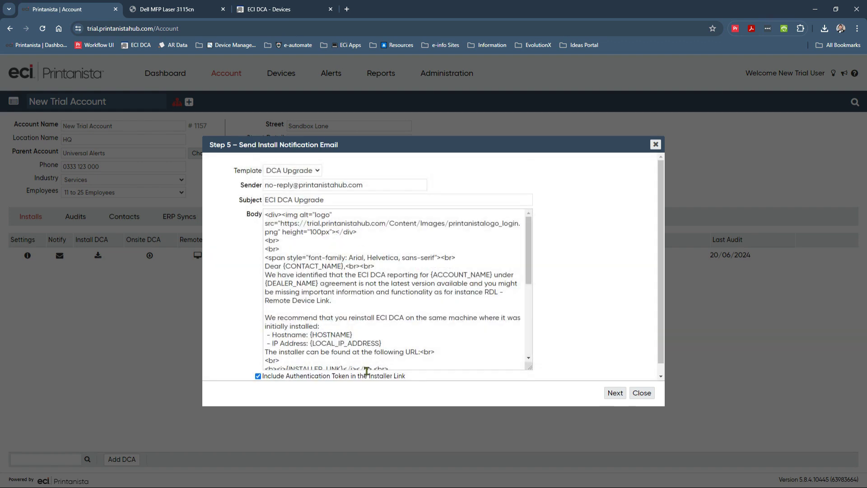
pyautogui.scroll(-2, 374, 366)
pyautogui.moveTo(342, 324); pyautogui.dragTo(288, 323)
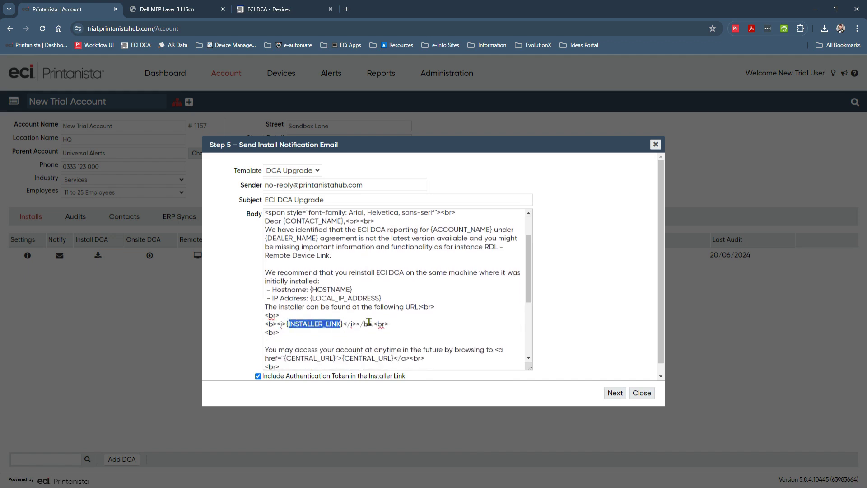
pyautogui.click(318, 325)
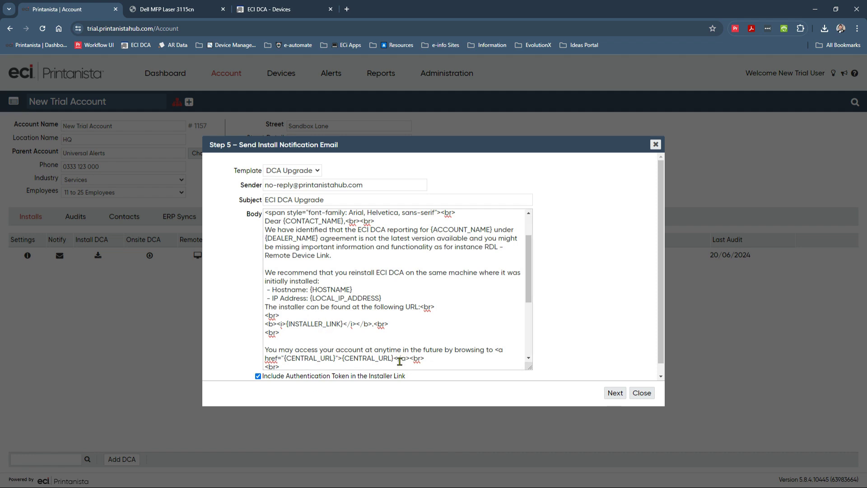
pyautogui.click(615, 393)
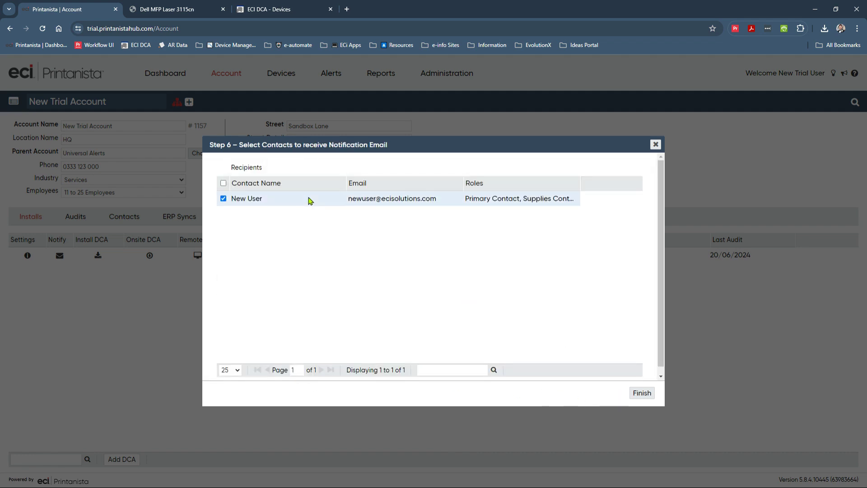
# Step: Send the install email to the contact, then view the account's contacts, cancelling Add Contact
pyautogui.click(645, 396)
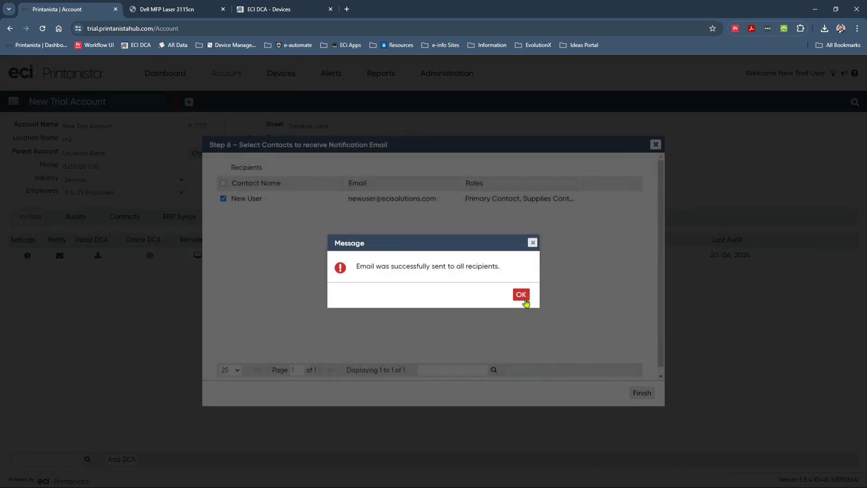
pyautogui.click(521, 295)
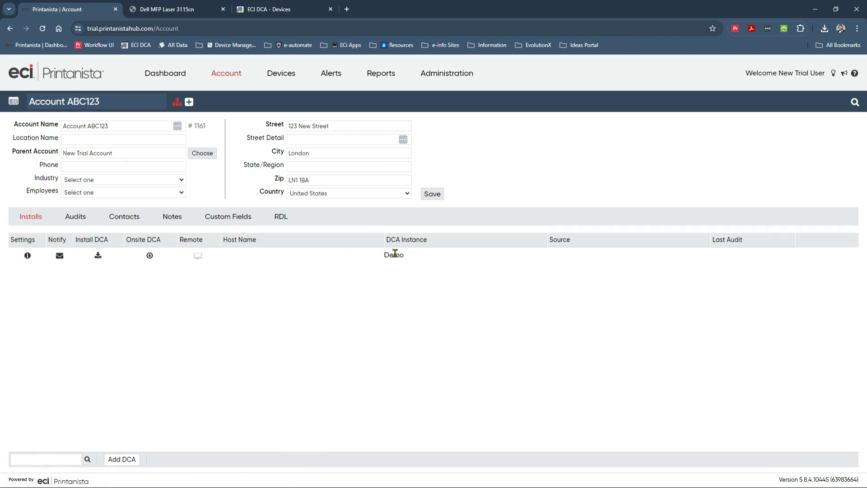
pyautogui.click(127, 218)
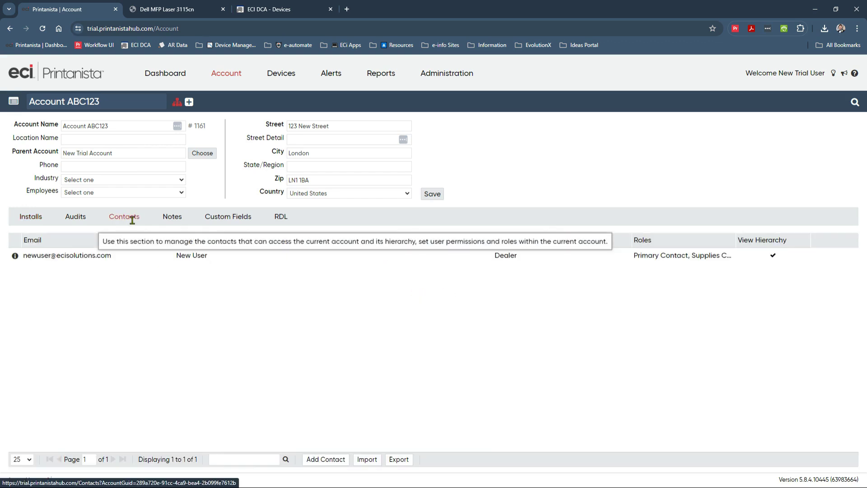
pyautogui.click(326, 459)
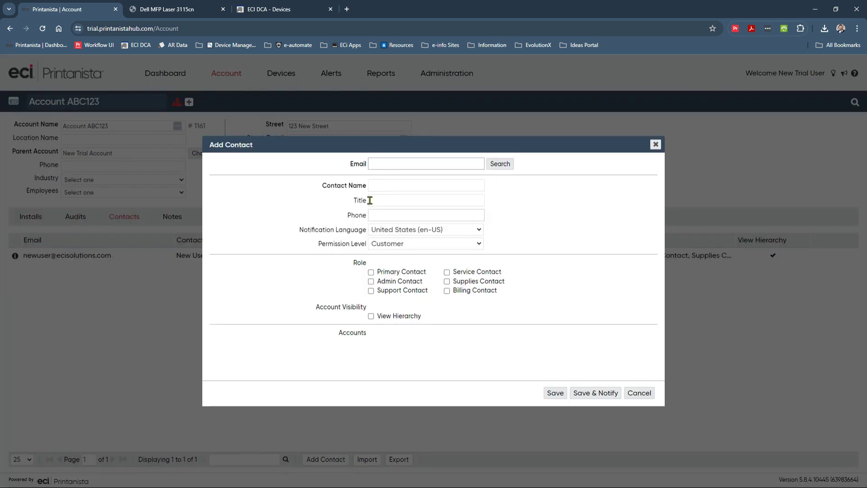
pyautogui.click(649, 397)
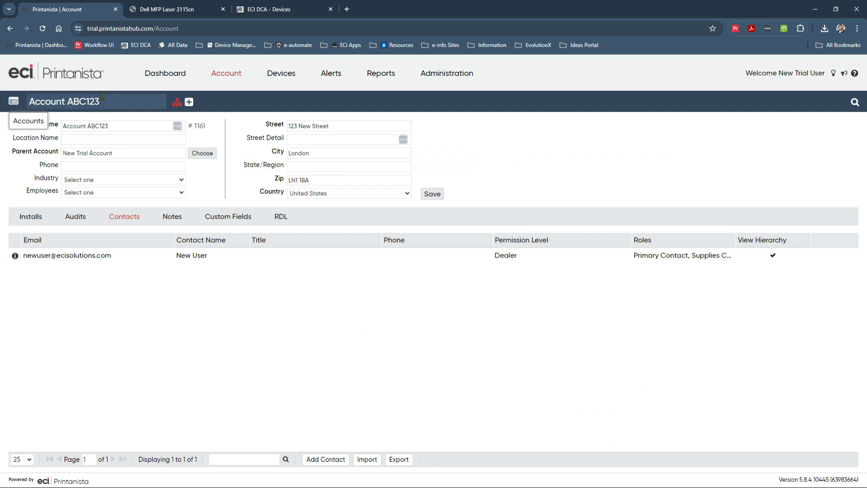
# Step: Show the Devices list for New Trial Account, then expand it in the account chooser
pyautogui.click(262, 83)
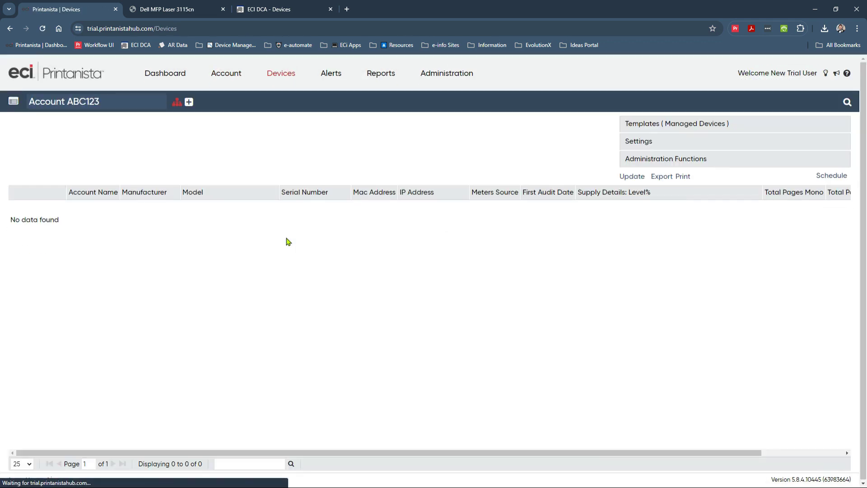
pyautogui.click(13, 101)
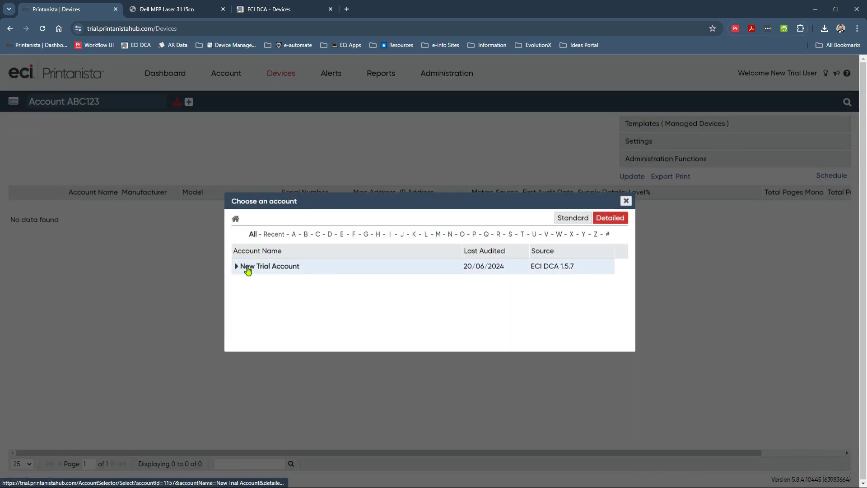
pyautogui.click(247, 267)
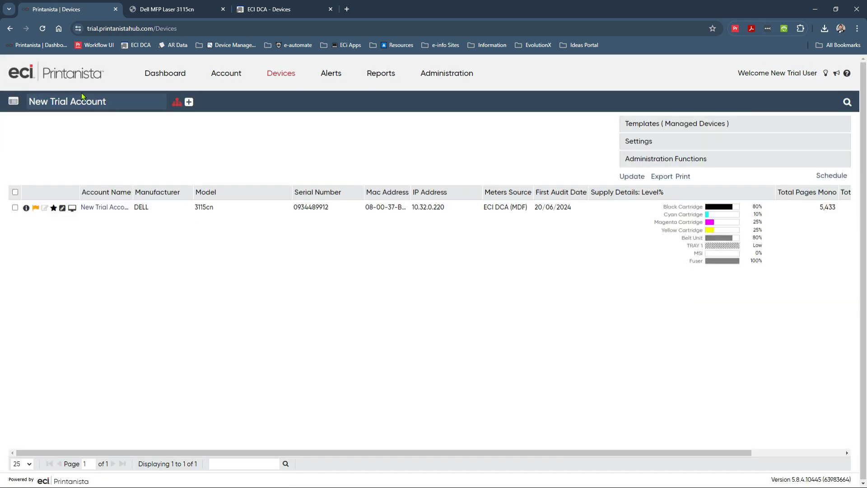
pyautogui.click(14, 102)
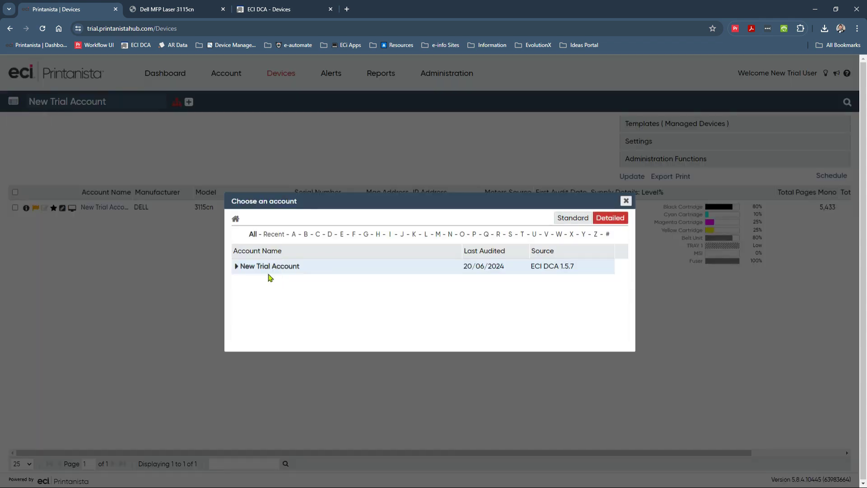
pyautogui.click(235, 266)
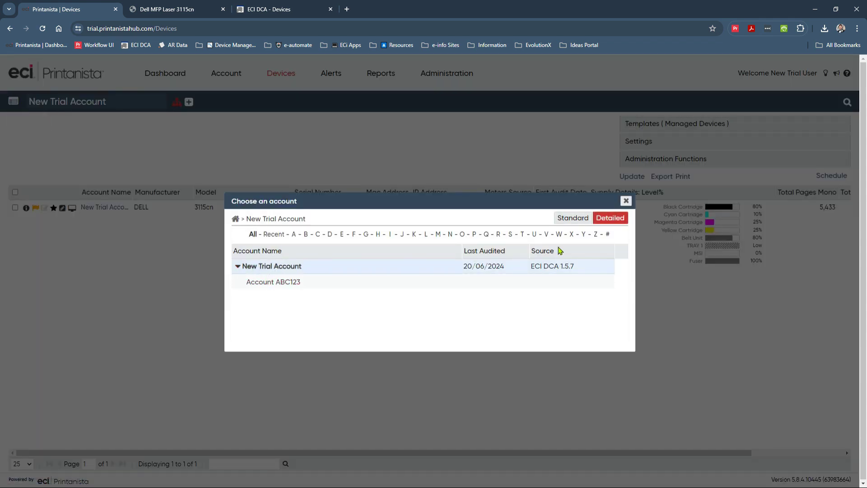
pyautogui.click(626, 201)
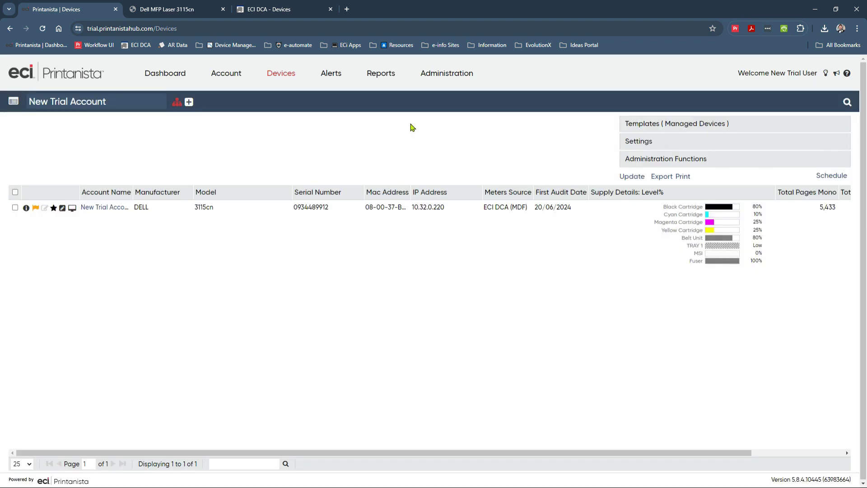
# Step: Start a new alert definition for New Trial Account covering All Marker Supplies
pyautogui.moveTo(452, 78)
pyautogui.moveTo(455, 107)
pyautogui.click(502, 109)
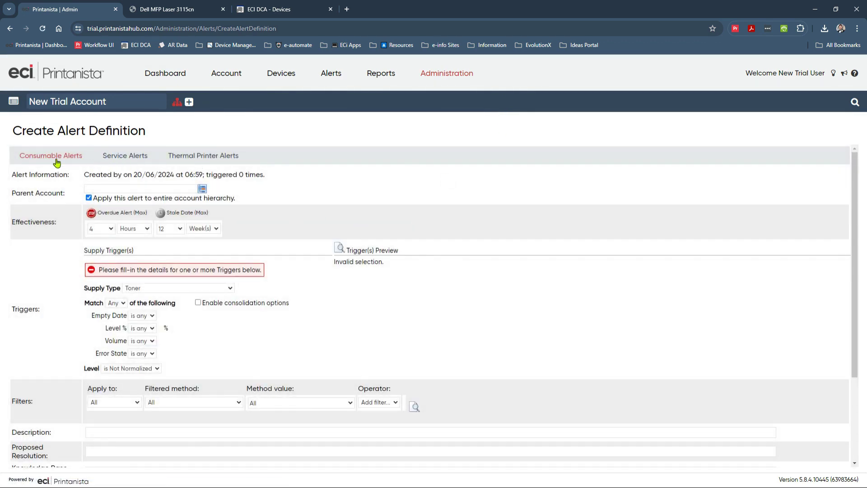
pyautogui.click(202, 190)
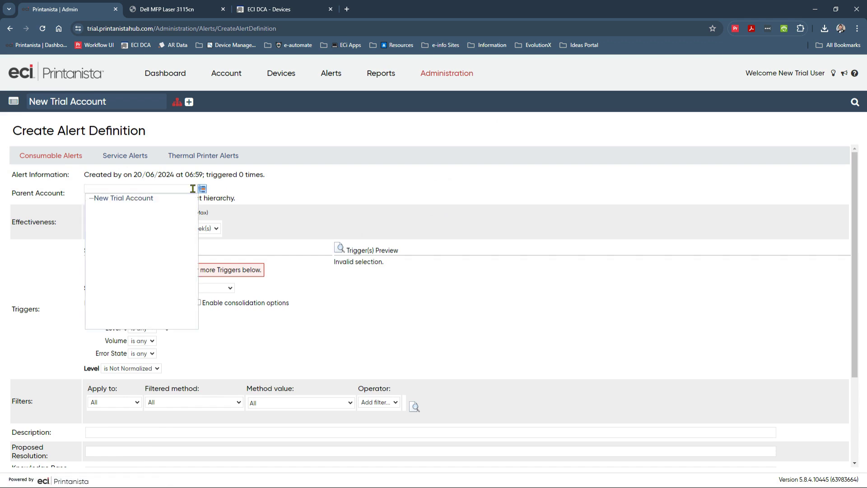
pyautogui.click(123, 200)
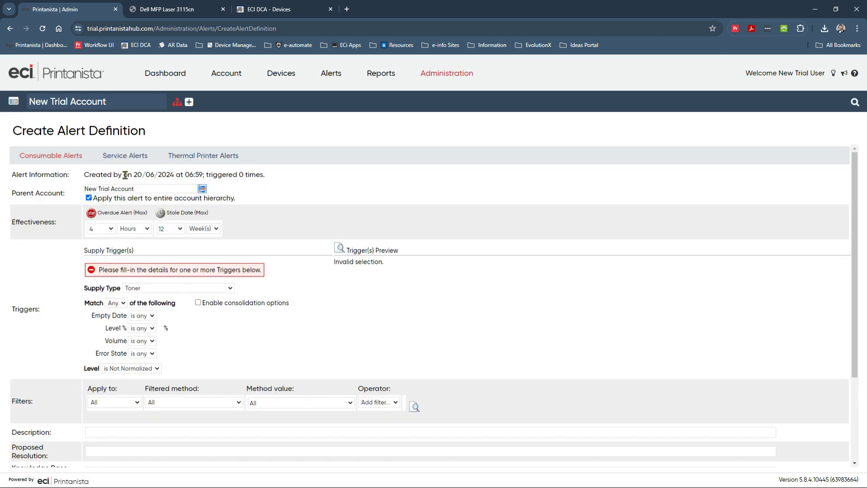
pyautogui.scroll(-3, 355, 209)
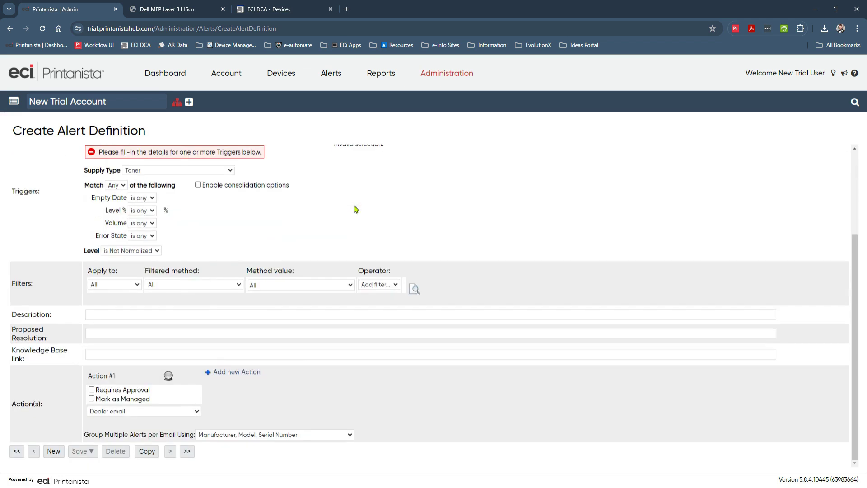
pyautogui.click(204, 172)
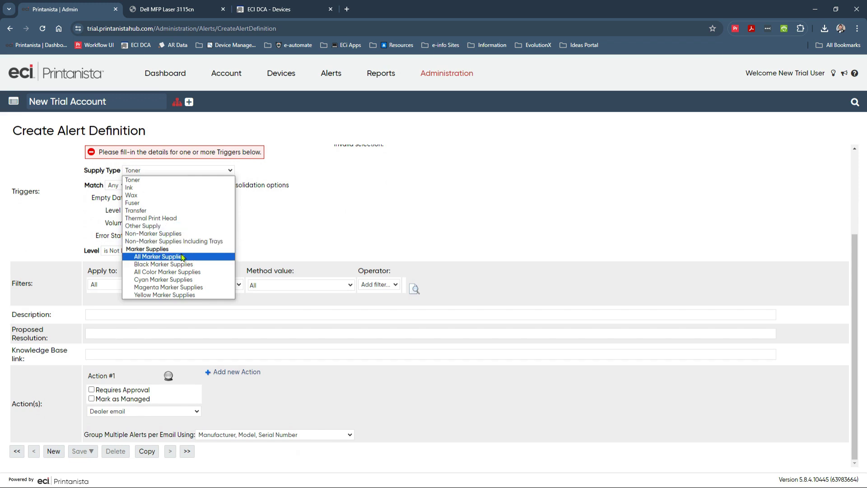
pyautogui.click(183, 257)
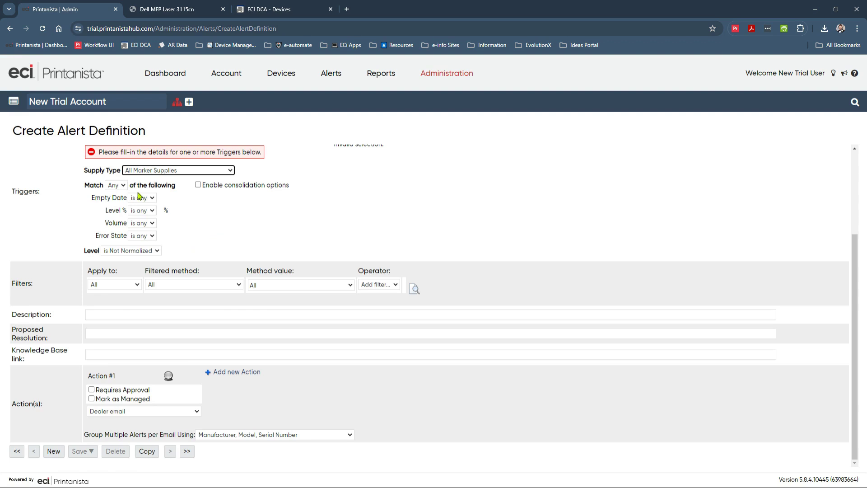
# Step: Set triggers to Level % at or below 8 and Empty Date within 7 days, then preview them
pyautogui.click(152, 211)
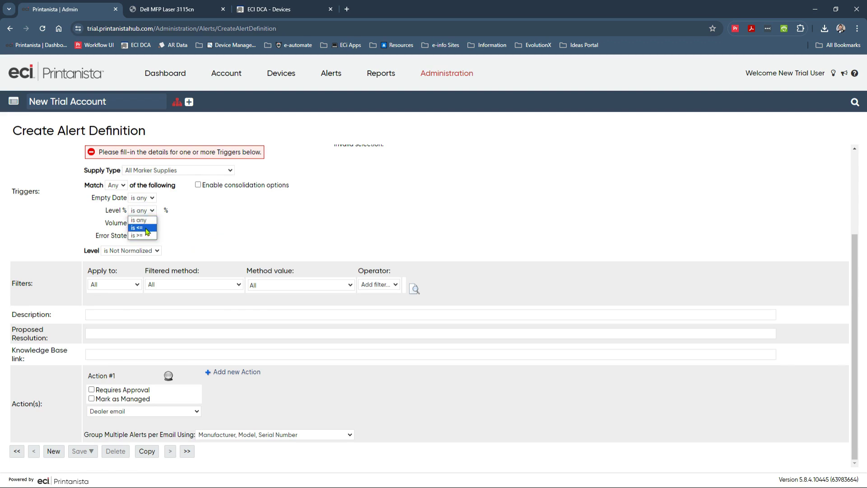
pyautogui.click(137, 228)
pyautogui.click(173, 207)
pyautogui.write('8')
pyautogui.press('Tab')
pyautogui.click(145, 196)
pyautogui.click(144, 217)
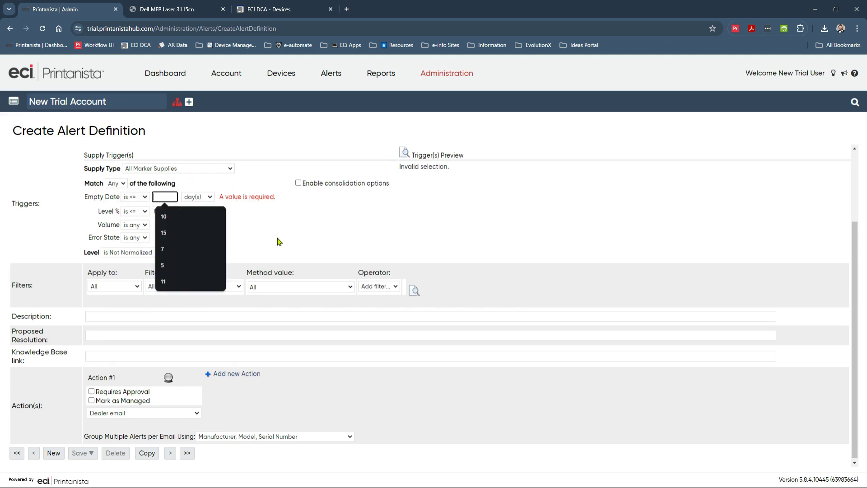
pyautogui.write('7')
pyautogui.press('Tab')
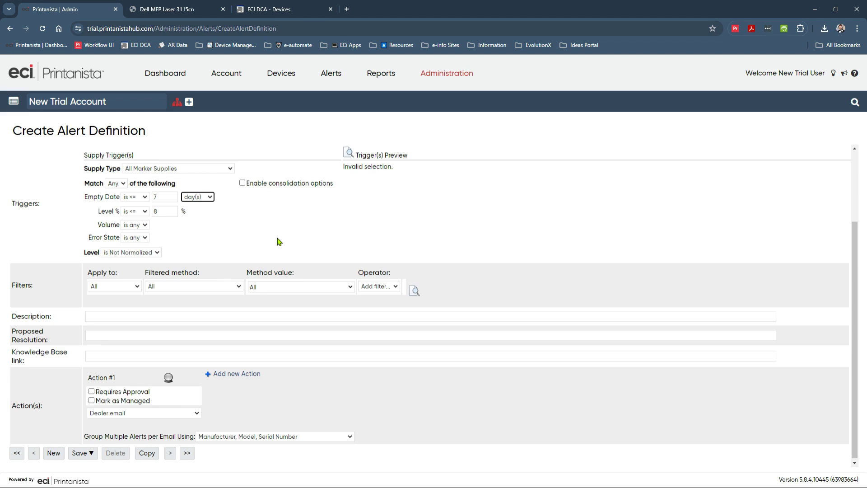
pyautogui.click(349, 153)
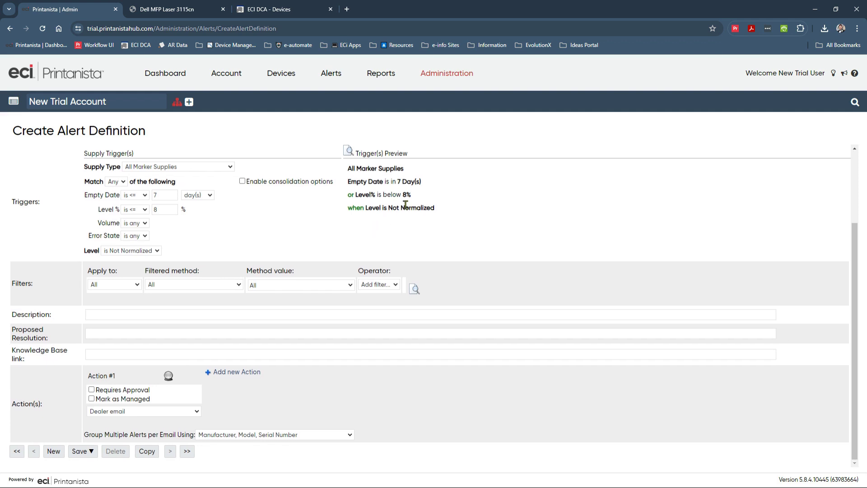
# Step: Preview the devices matching a Managed-only filter, then set Apply to back to All
pyautogui.click(127, 287)
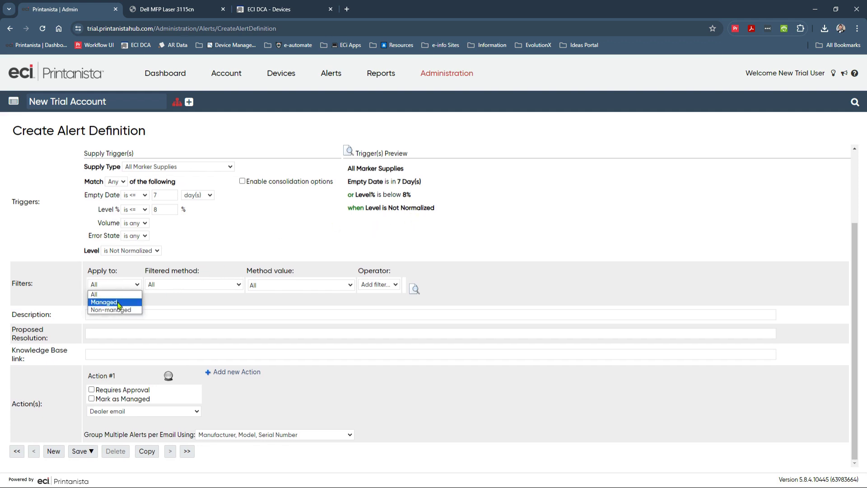
pyautogui.click(118, 304)
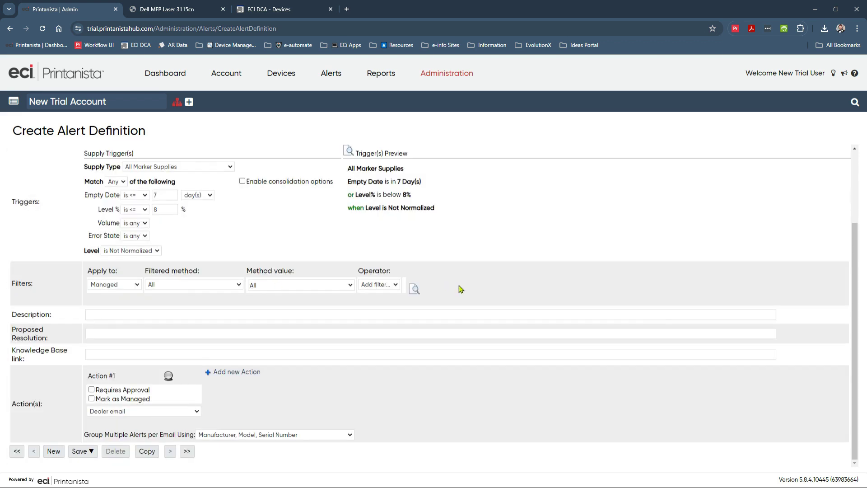
pyautogui.click(414, 289)
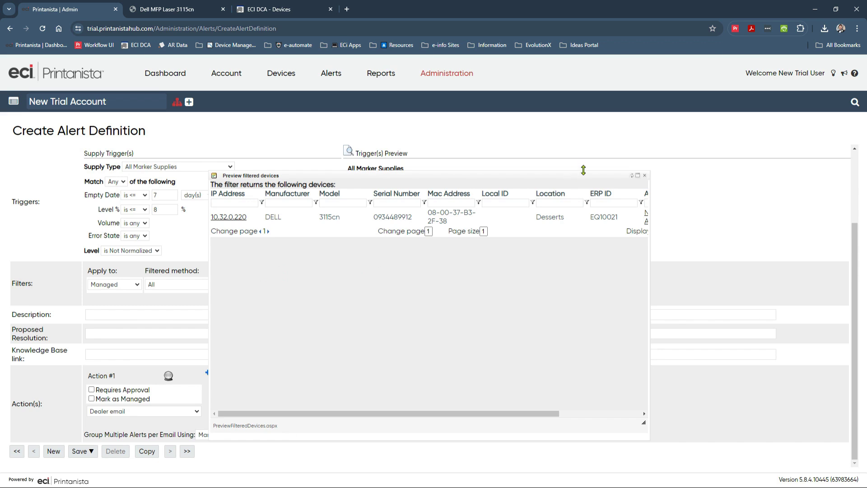
pyautogui.click(645, 176)
pyautogui.click(118, 287)
pyautogui.click(108, 293)
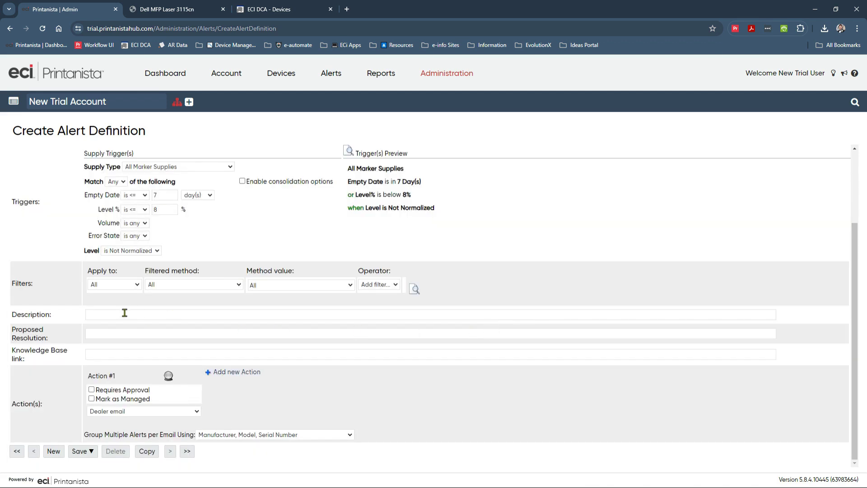
# Step: Enter 'Consumable Alert Definition' as the alert description
pyautogui.click(124, 313)
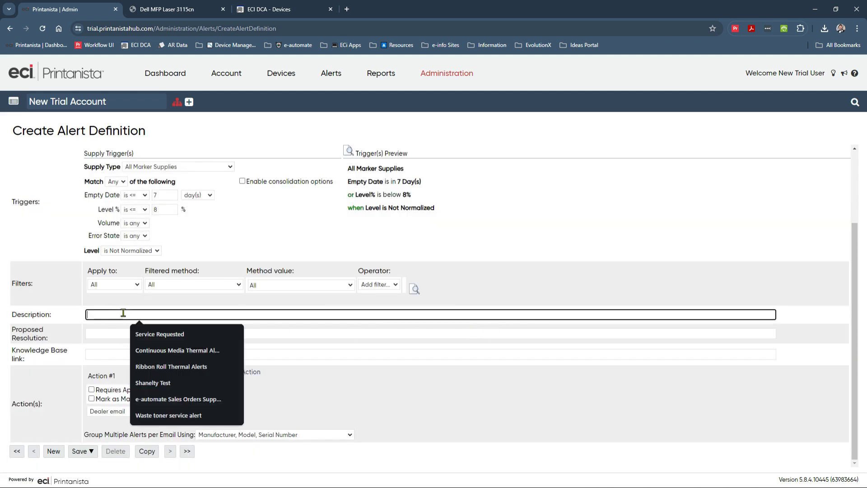
pyautogui.write('Consumable Alert Definition')
pyautogui.click(457, 246)
# Step: Review Action #1's override, keeping Dealer email and the Dealer contact type
pyautogui.click(168, 375)
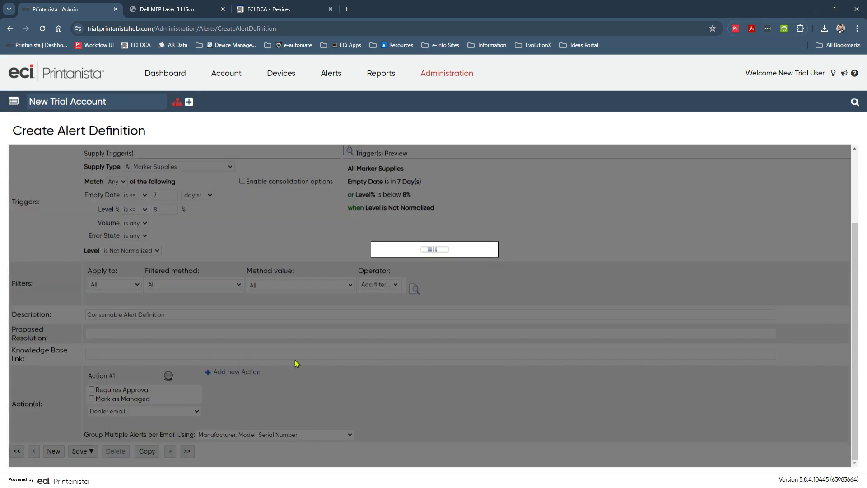
pyautogui.scroll(-4, 319, 365)
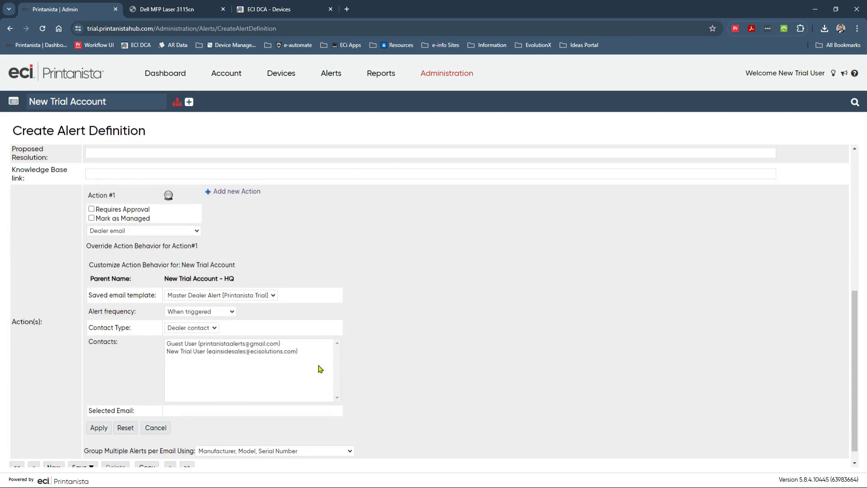
pyautogui.click(171, 233)
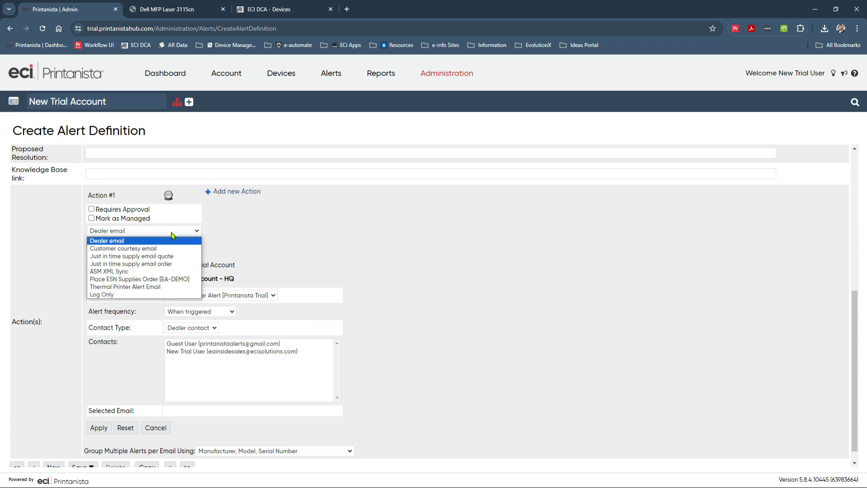
pyautogui.click(110, 242)
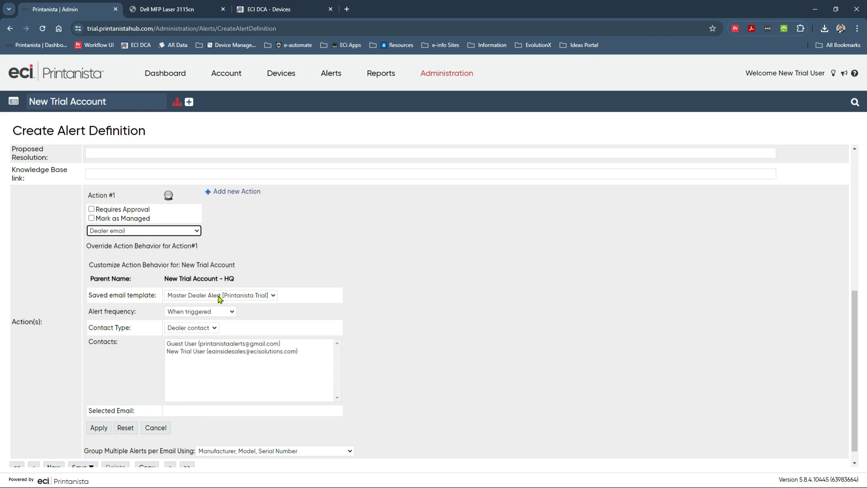
pyautogui.click(204, 331)
pyautogui.click(204, 332)
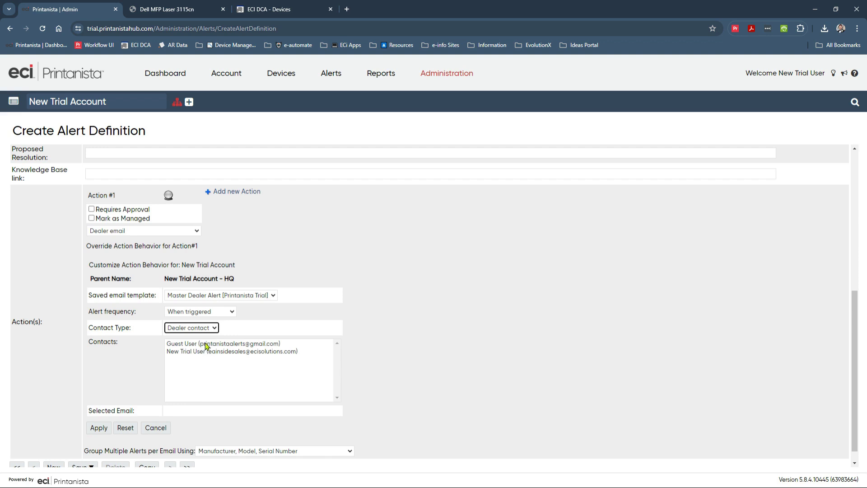
# Step: Send Action #1 to the Dealer role's Supplies Contact, apply the override, and go to Alerts
pyautogui.click(204, 331)
pyautogui.click(200, 340)
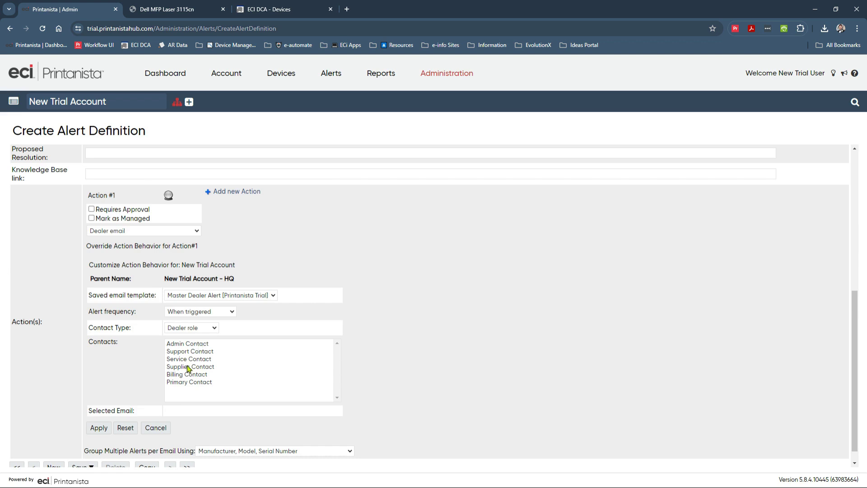
pyautogui.click(189, 366)
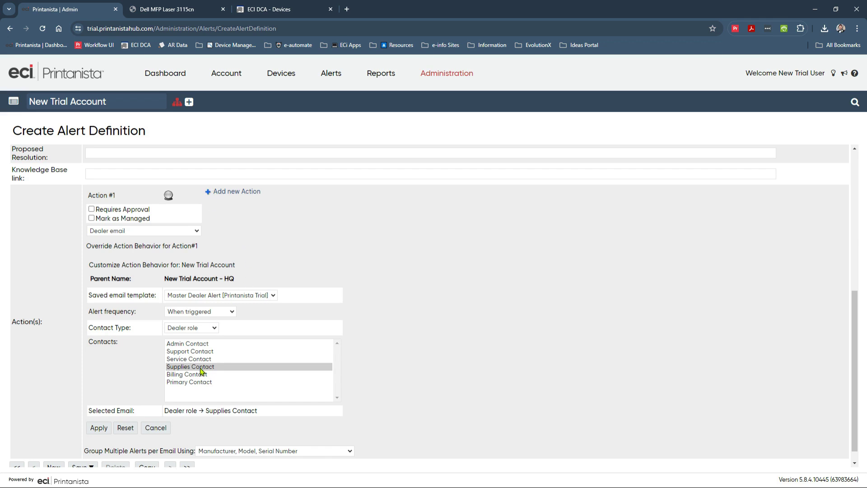
pyautogui.click(98, 428)
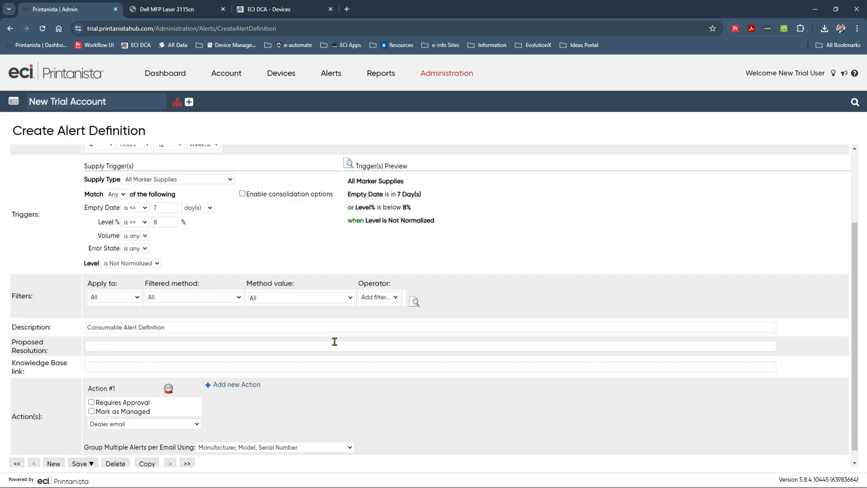
pyautogui.click(331, 73)
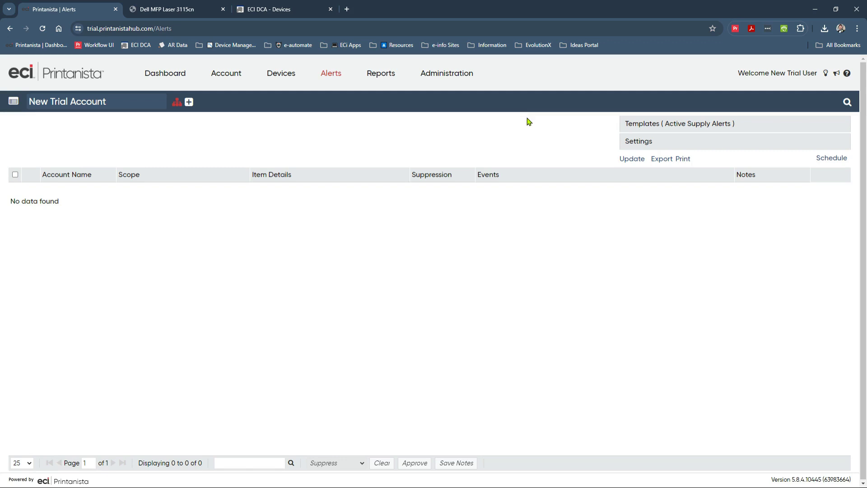
# Step: Browse the Reports menu's Devices, Meters and Chart Reports submenus
pyautogui.moveTo(361, 83)
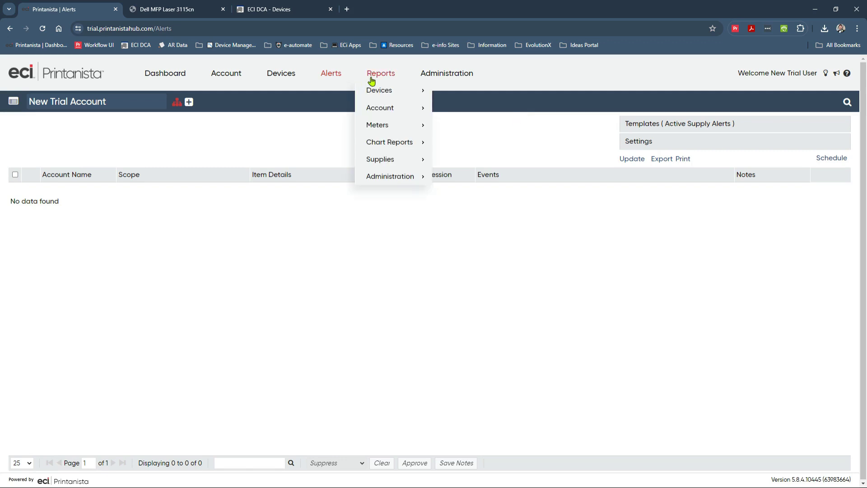
pyautogui.moveTo(372, 96)
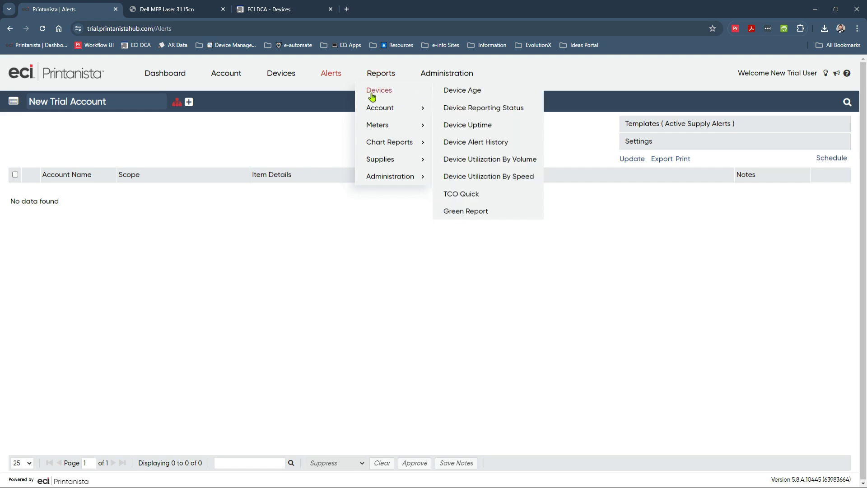
pyautogui.moveTo(413, 126)
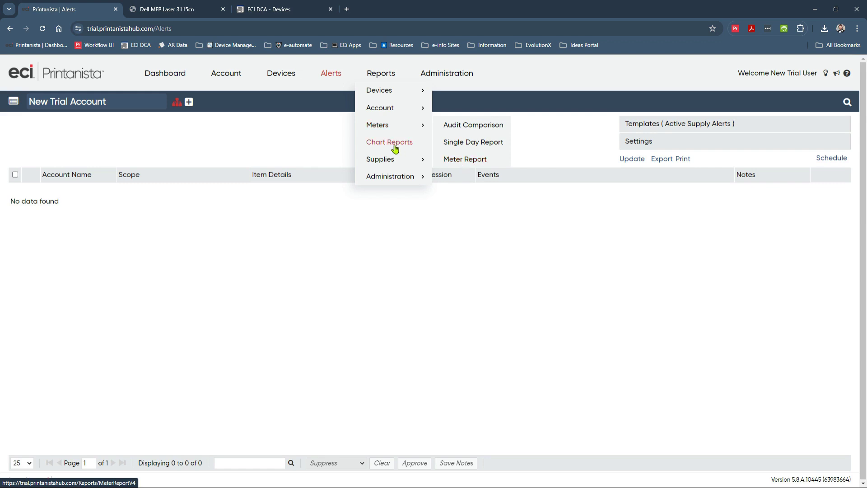
# Step: Open Scalar Chart Reports and chart total number of devices by manufacturer (DELL 75%, HP 25%)
pyautogui.moveTo(396, 144)
pyautogui.click(505, 161)
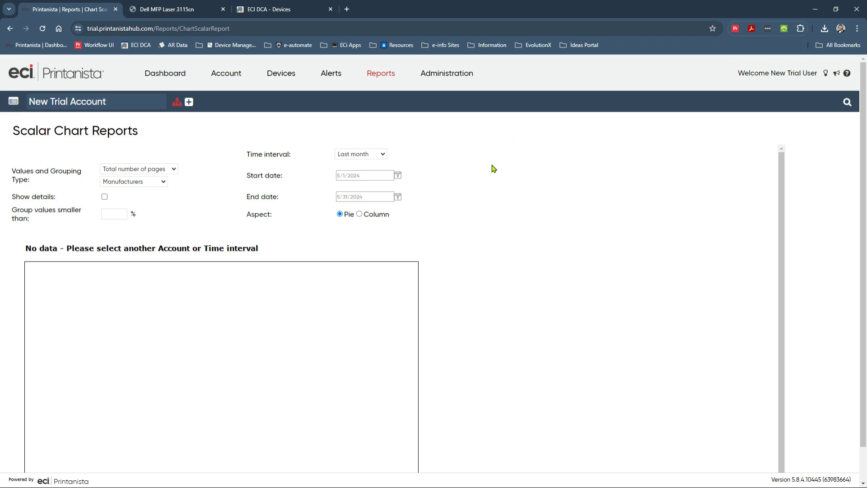
pyautogui.click(161, 169)
pyautogui.click(149, 188)
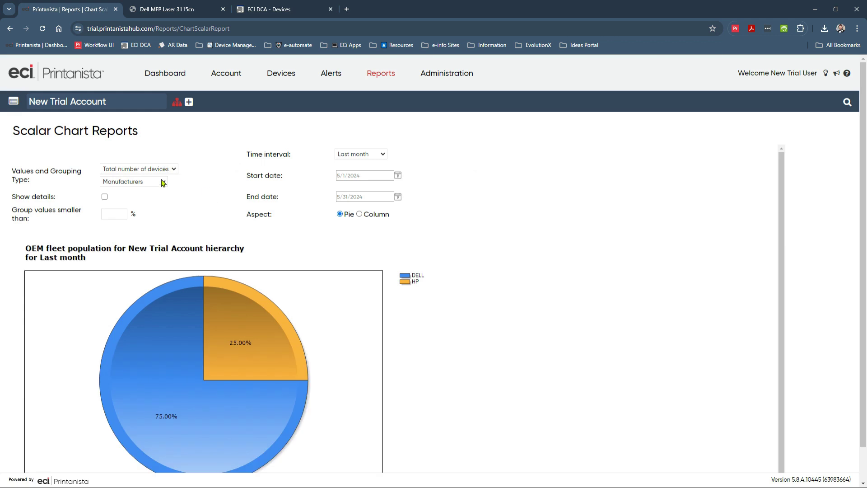
pyautogui.scroll(-1, 450, 267)
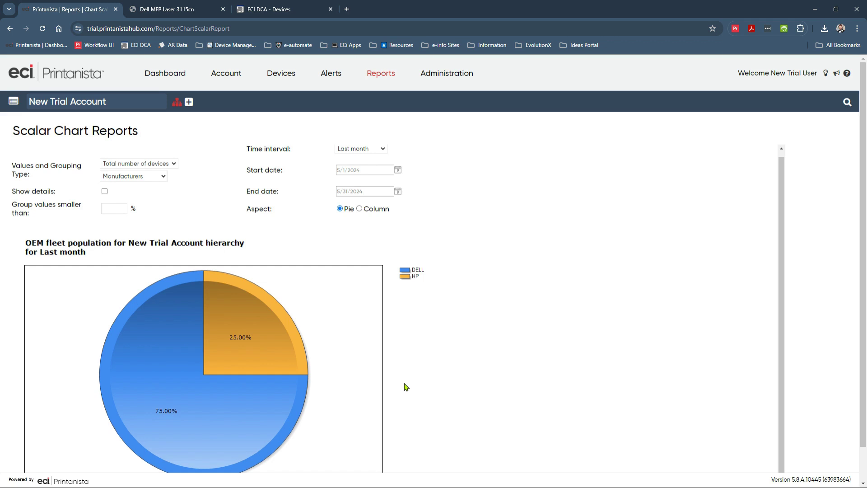
# Step: Open the Devices list and read the Settings topic in its Help panel before closing it
pyautogui.click(284, 81)
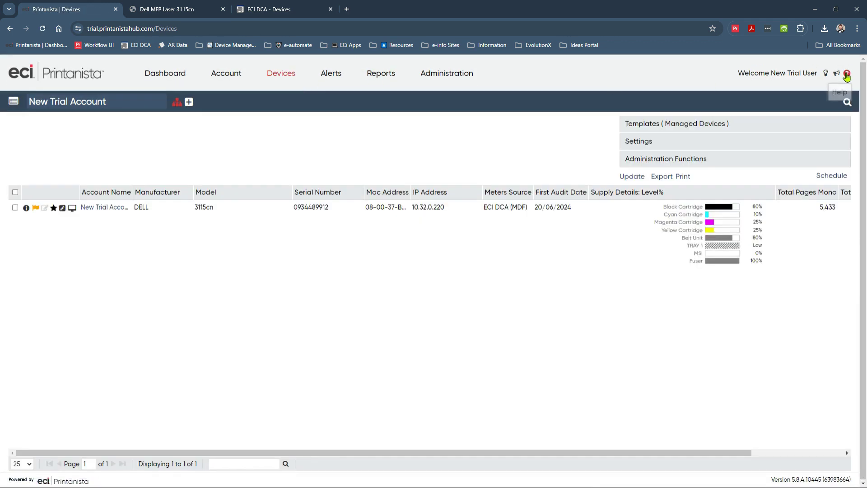
pyautogui.click(847, 75)
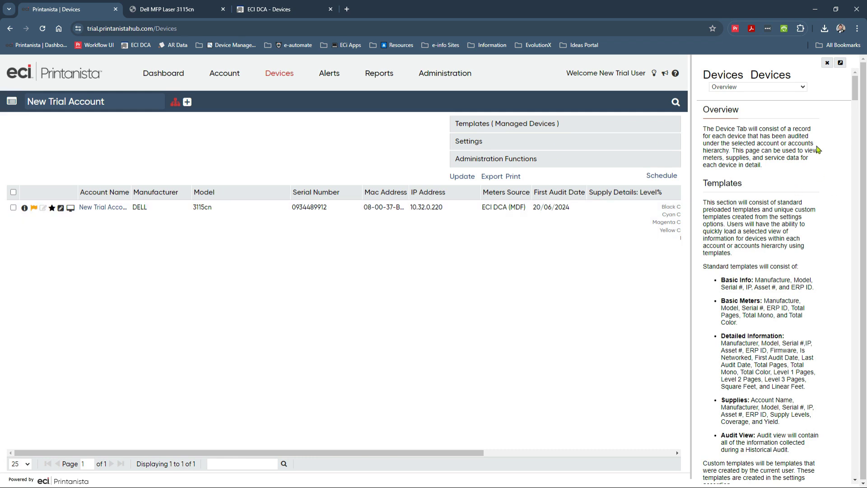
pyautogui.click(802, 87)
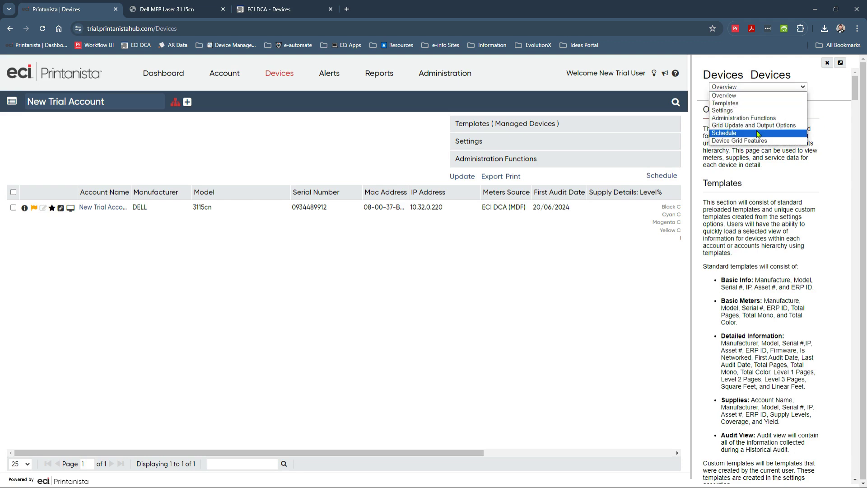
pyautogui.click(745, 110)
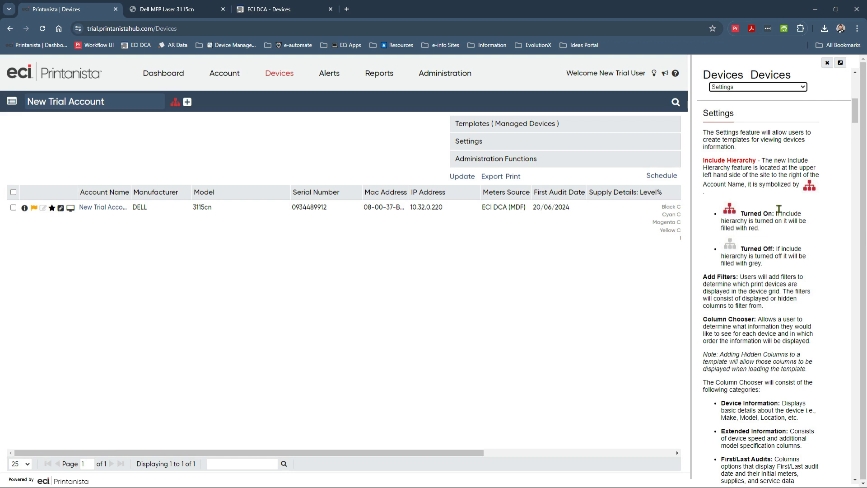
pyautogui.click(827, 62)
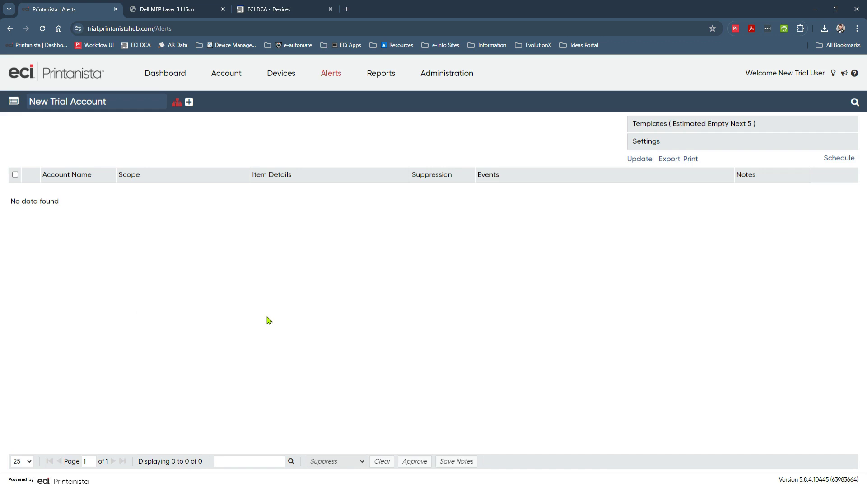
# Step: Switch the Alerts template to Active Supply Alerts to show the DELL 3115cn cyan alert
pyautogui.click(704, 122)
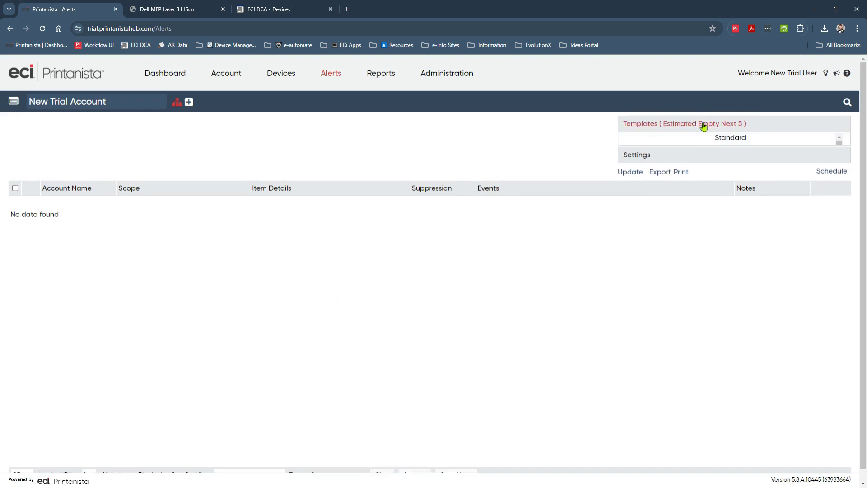
pyautogui.click(653, 170)
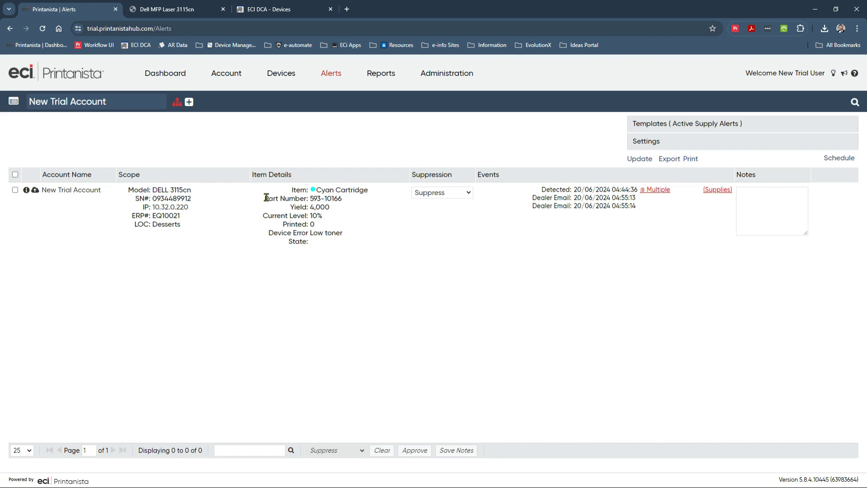
# Step: Open and dismiss the cyan cartridge's quote/order form, leaving the alert unsuppressed
pyautogui.click(36, 193)
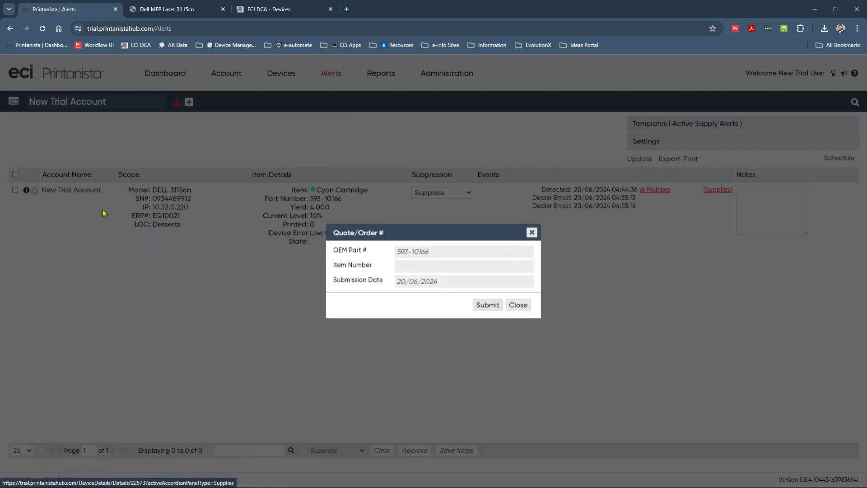
pyautogui.click(531, 233)
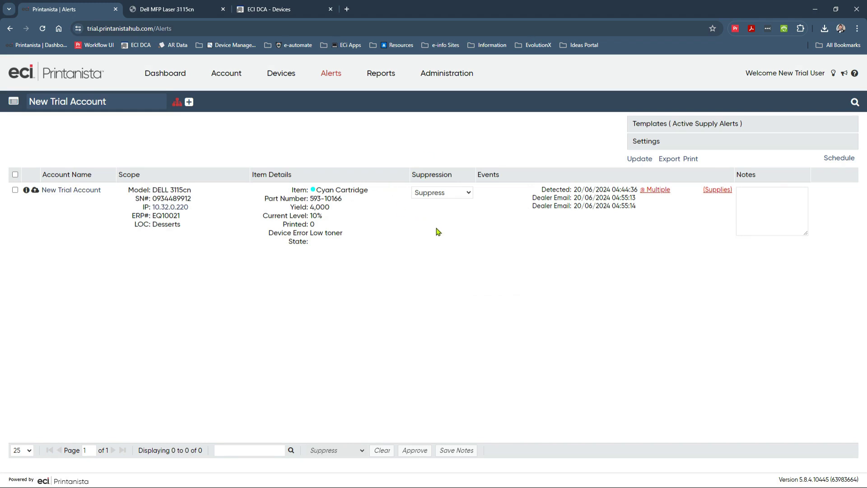
pyautogui.click(461, 197)
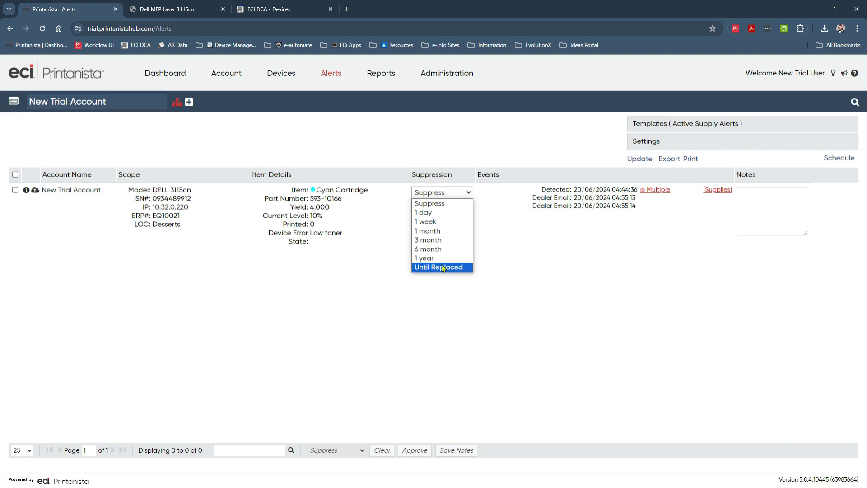
pyautogui.click(565, 268)
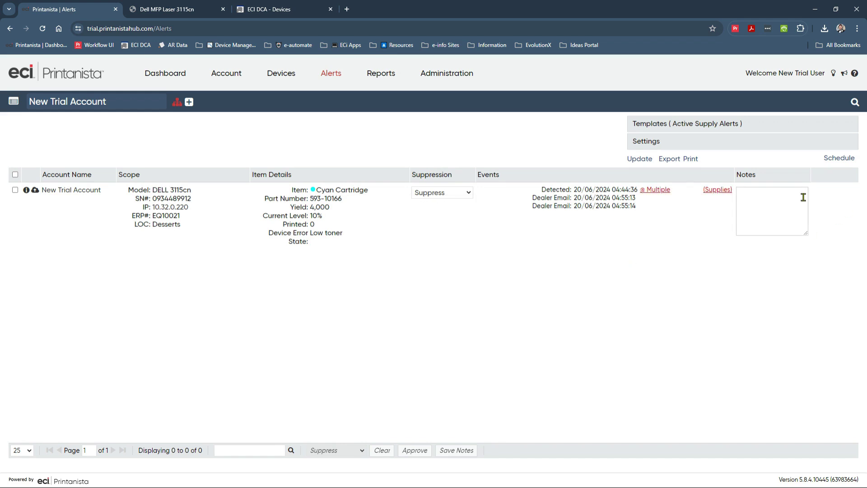
# Step: Save a PO number note on the cyan alert and suppress it Until Replaced
pyautogui.write('PO Number 464533')
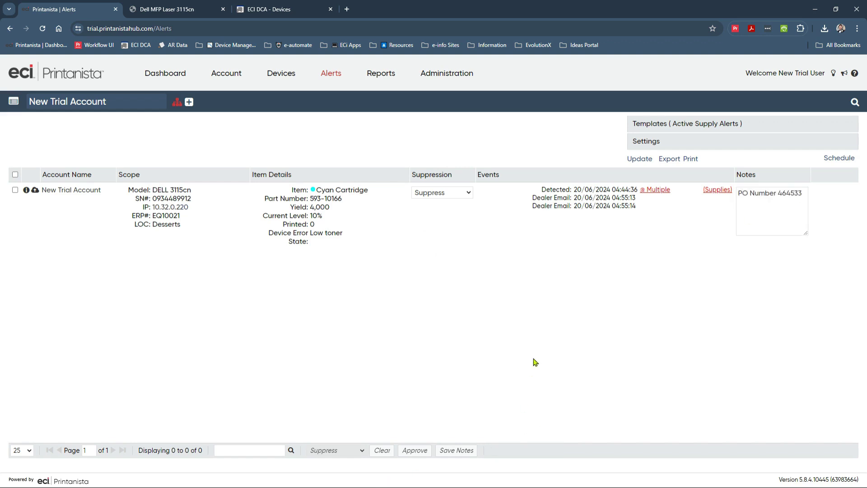
pyautogui.click(464, 451)
pyautogui.click(457, 192)
pyautogui.click(444, 268)
pyautogui.click(461, 294)
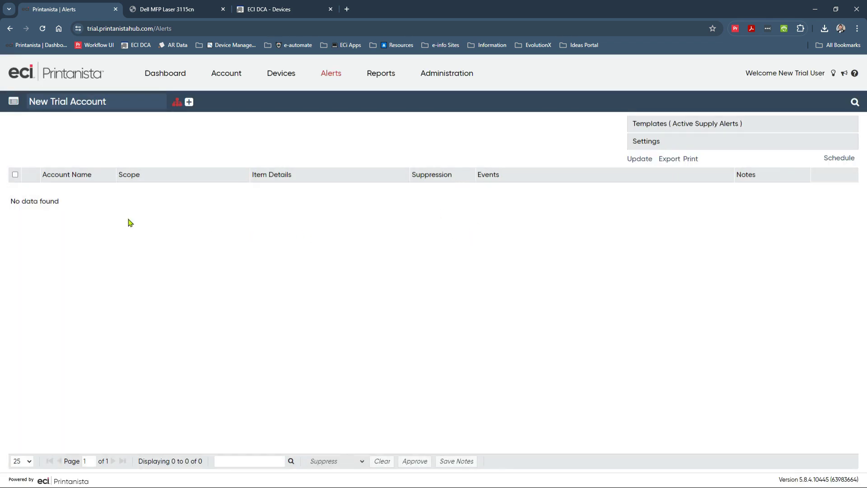
# Step: Clear the Cyan Cartridge's suppression under Suppressed Alerts, then return to Active Supply Alerts
pyautogui.click(722, 125)
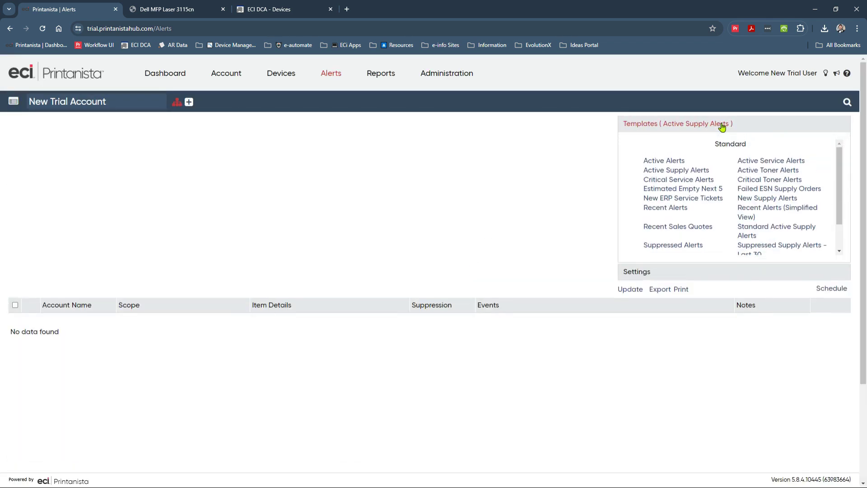
pyautogui.click(665, 246)
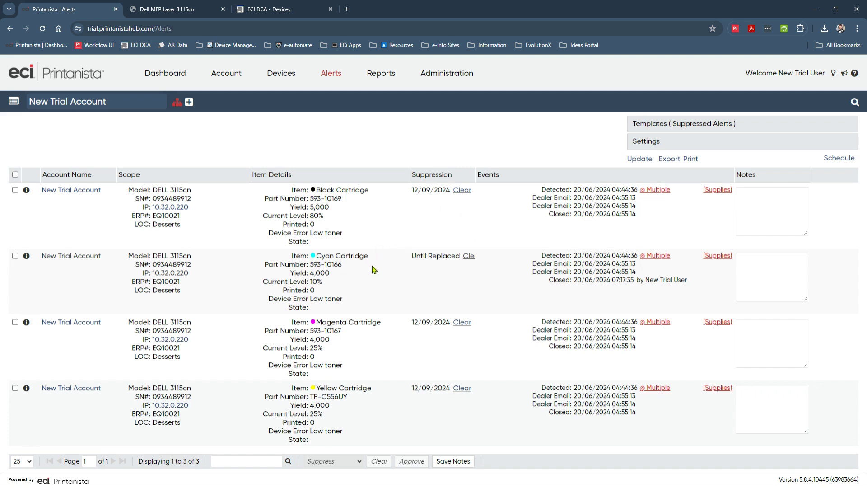
pyautogui.click(470, 257)
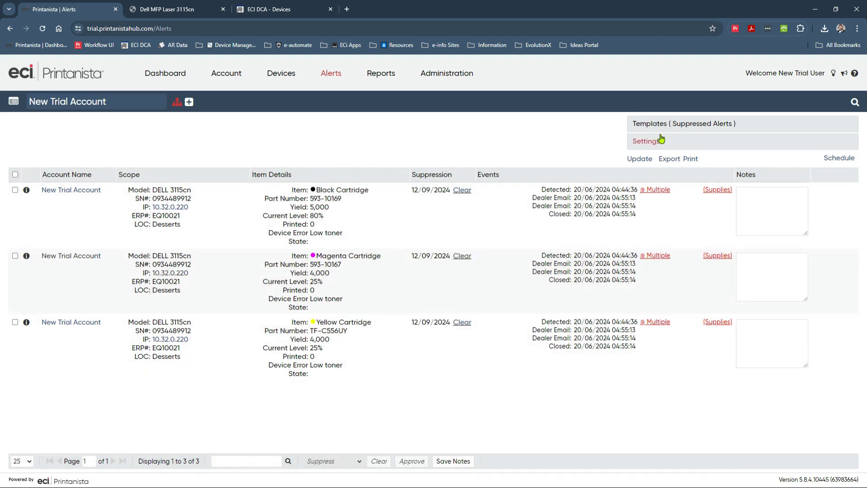
pyautogui.click(658, 124)
pyautogui.click(661, 175)
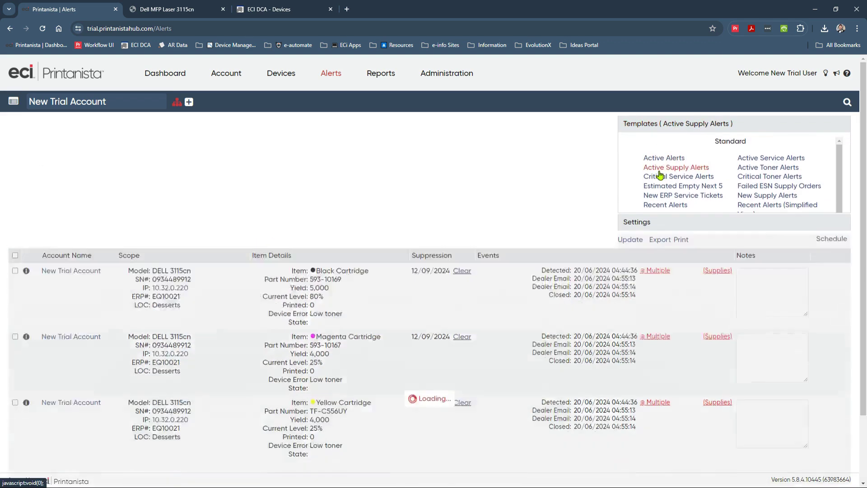